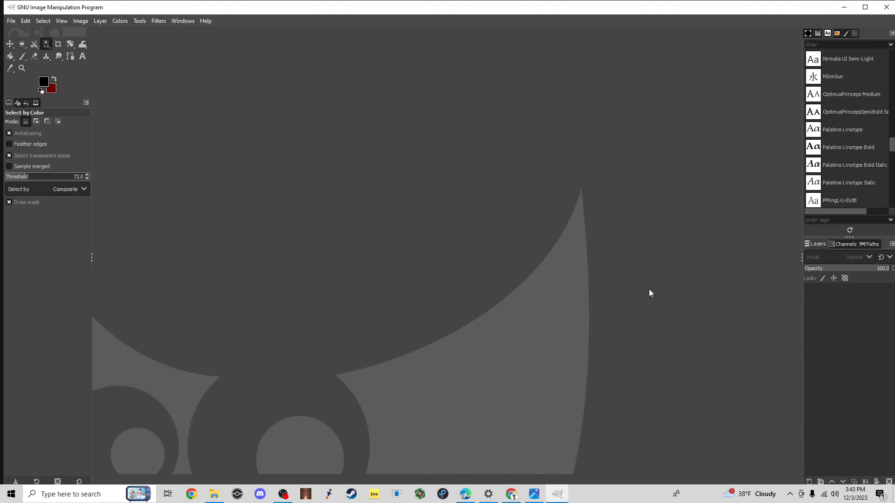
Activate the Text tool and minimize the image editor's window.
click(82, 57)
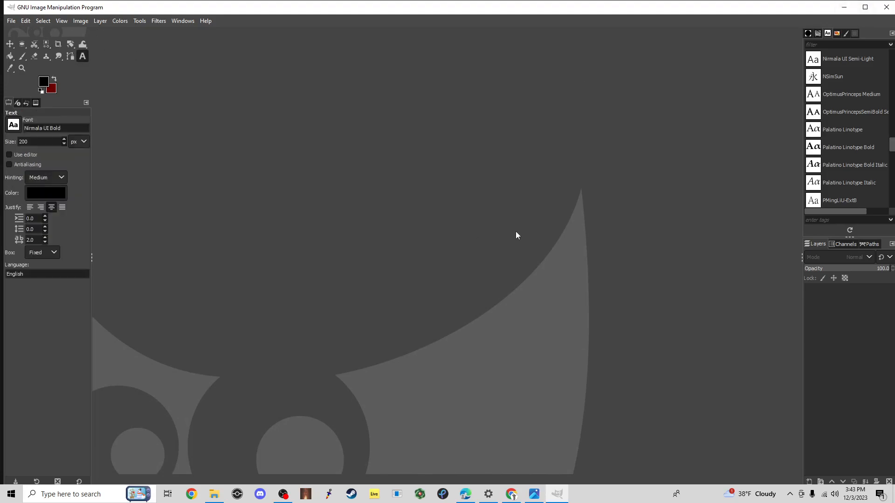
click(842, 8)
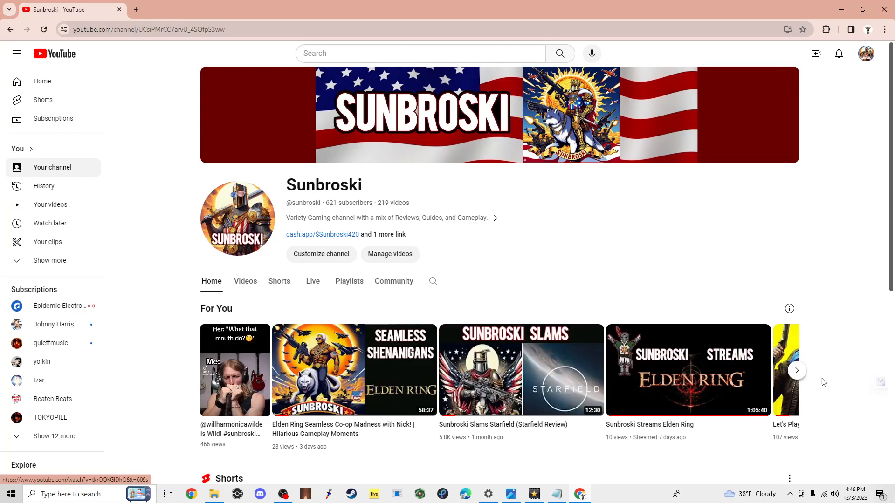
Look through the channel home page's For You videos and the sections below them.
click(797, 372)
click(796, 371)
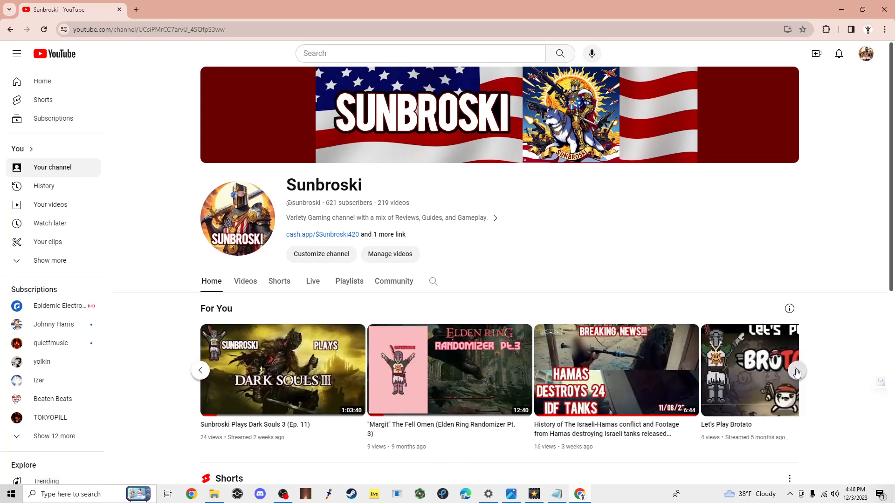
click(796, 371)
scroll(613, 312, down, 7)
scroll(246, 229, up, 7)
Open the channel's playlists and play the one with the Mega Mage Build Guide cover.
click(246, 225)
click(349, 223)
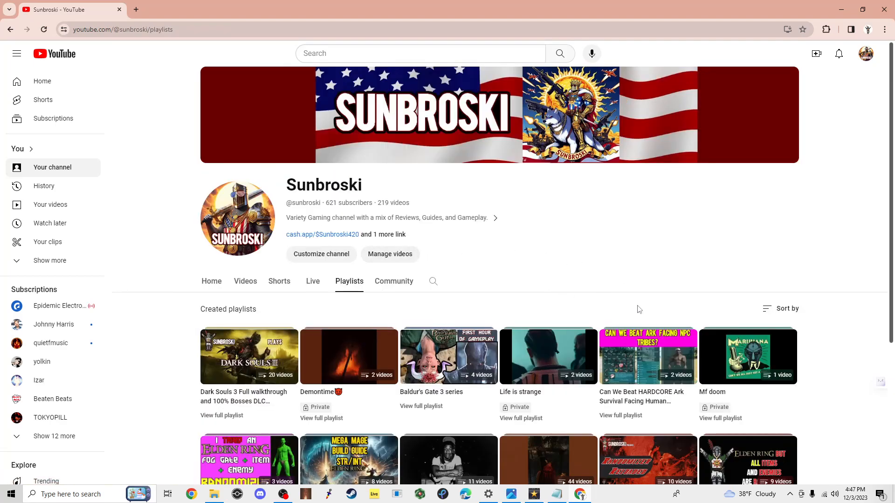
scroll(625, 306, down, 4)
click(352, 289)
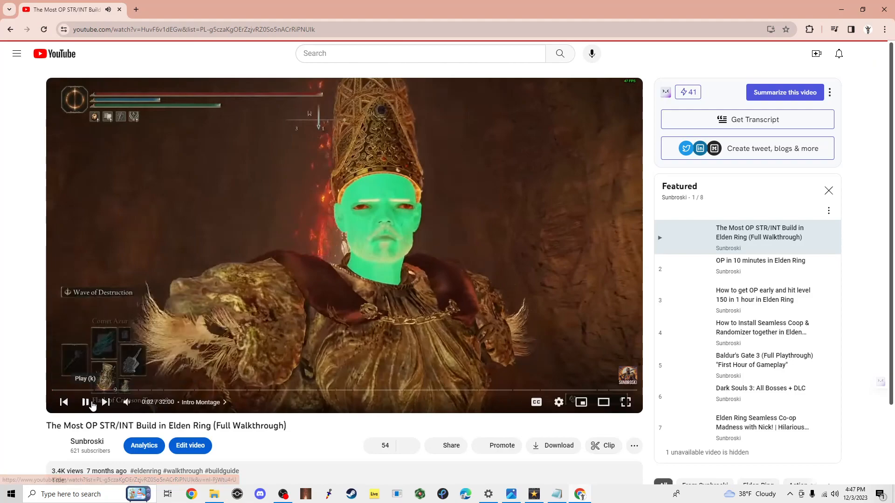
Examine the Elden Ring video's page, including the Featured playlist thumbnails and the full expanded description.
scroll(347, 331, down, 2)
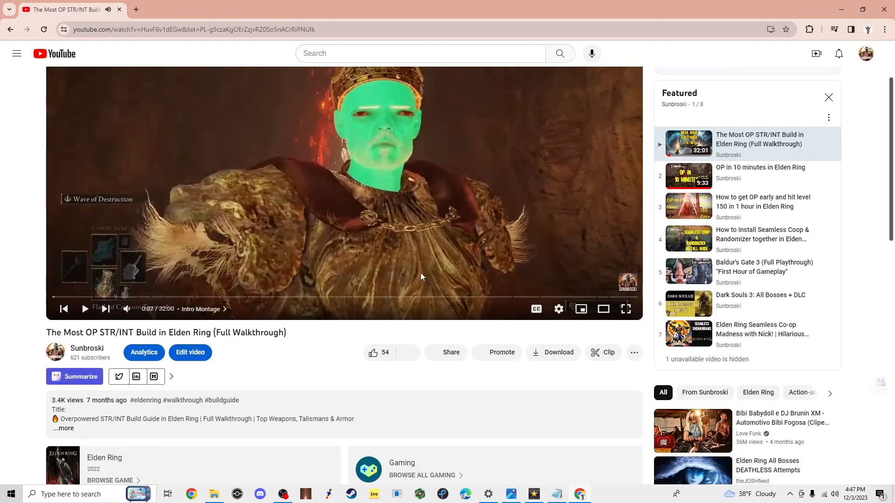
scroll(378, 233, up, 2)
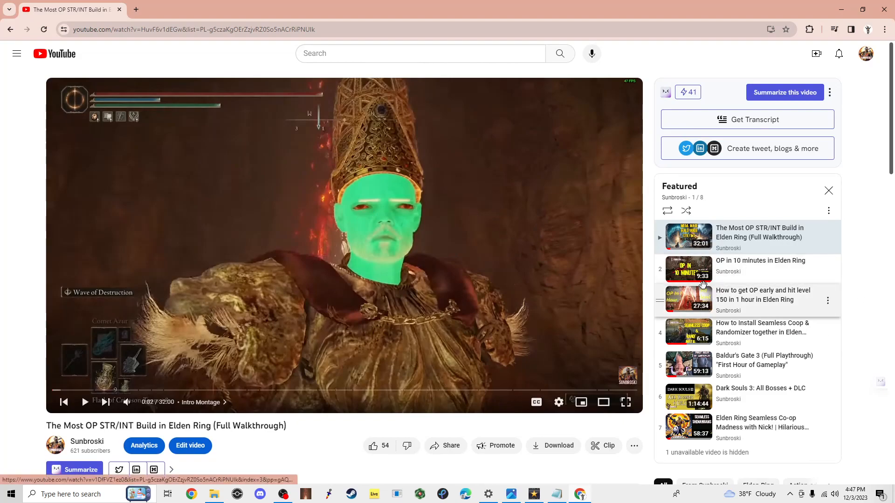
scroll(269, 450, down, 1)
scroll(269, 450, down, 2)
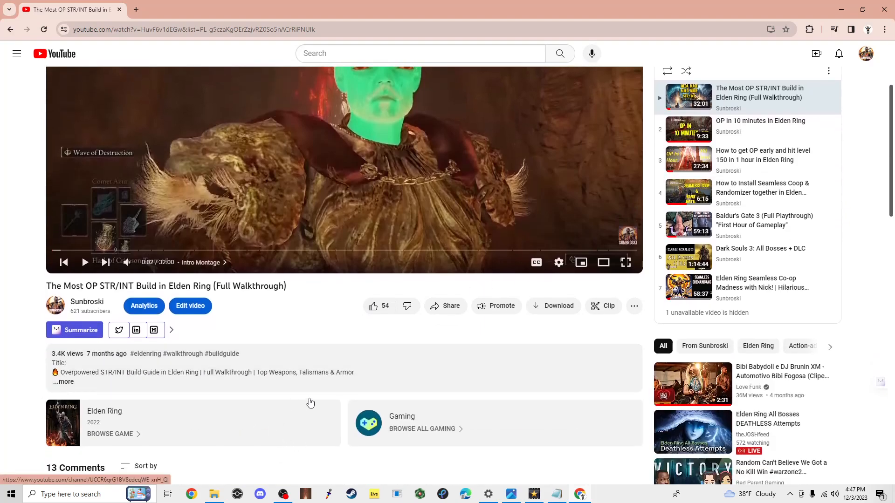
click(64, 383)
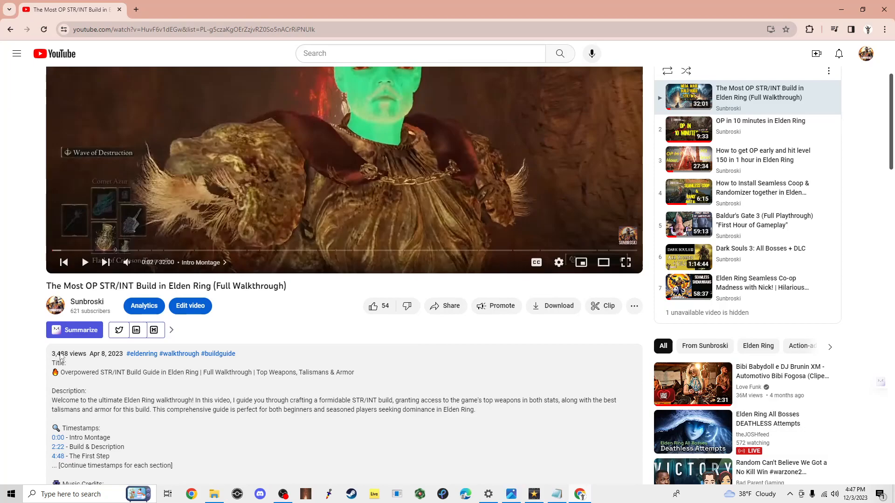
scroll(150, 388, down, 1)
scroll(150, 388, down, 3)
scroll(412, 433, up, 5)
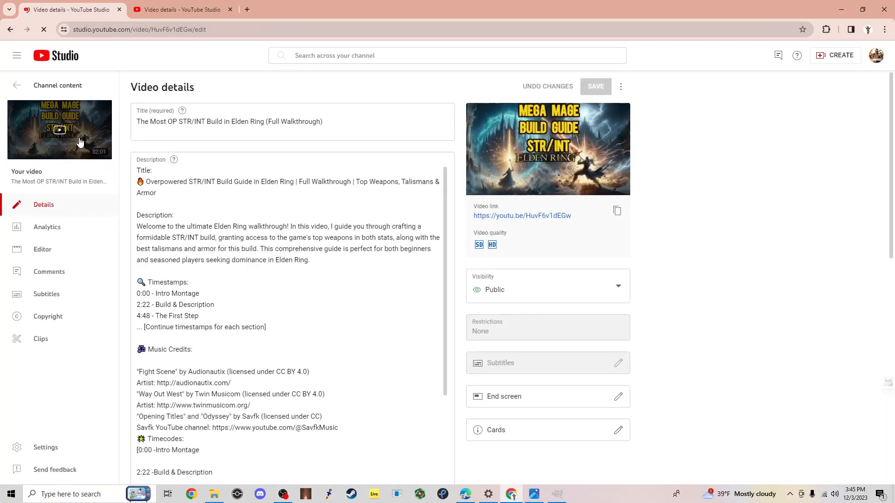
Read through the video's description with its timestamps and music credits in YouTube Studio.
scroll(171, 191, down, 6)
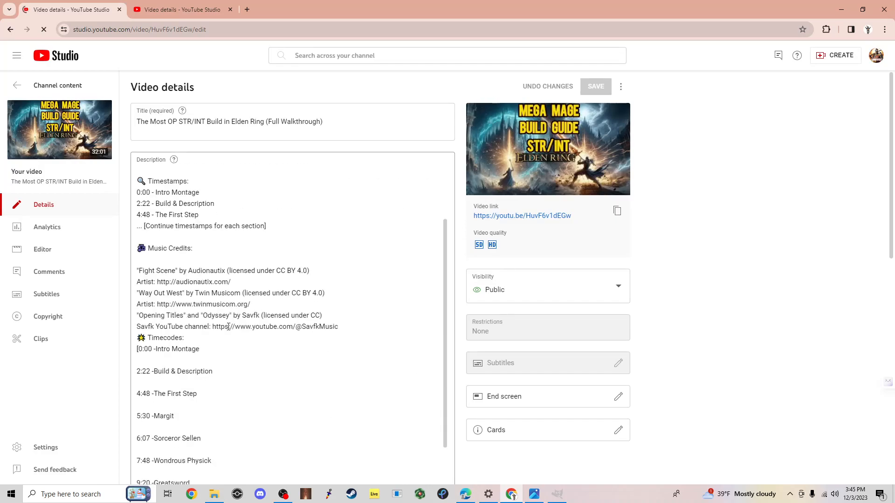
scroll(167, 203, up, 6)
scroll(167, 203, up, 1)
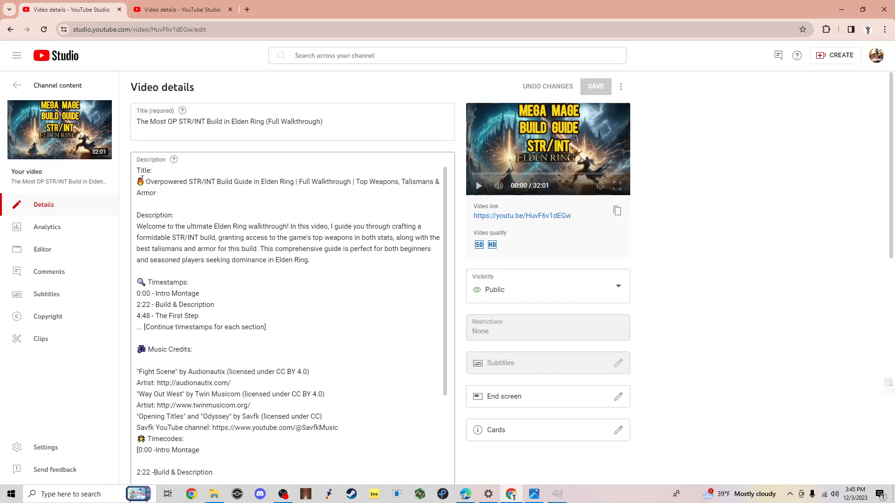
Switch to Microsoft Edge, view the ChatGPT conversation, and look over the recent creations in Bing Image Creator.
mouse_move(465, 493)
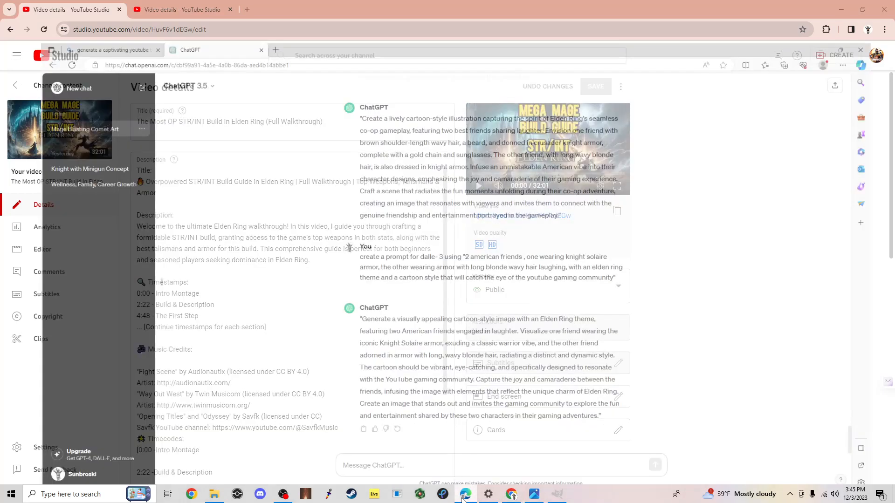
click(466, 447)
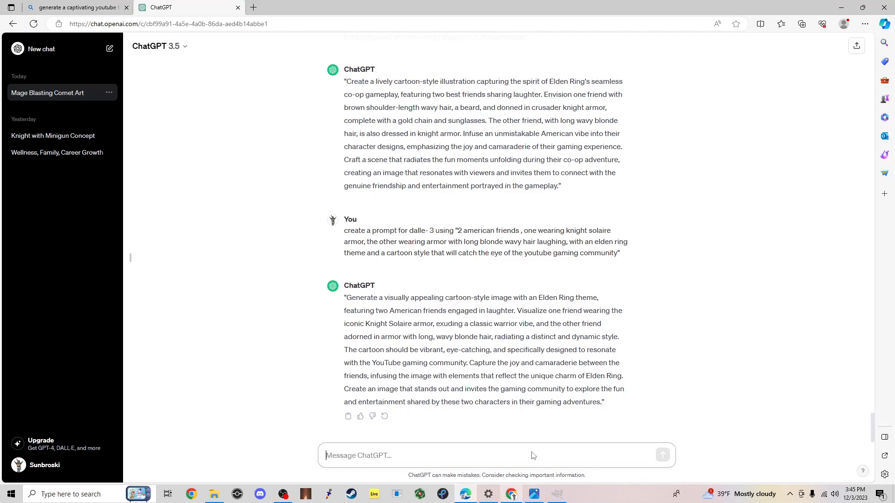
click(65, 8)
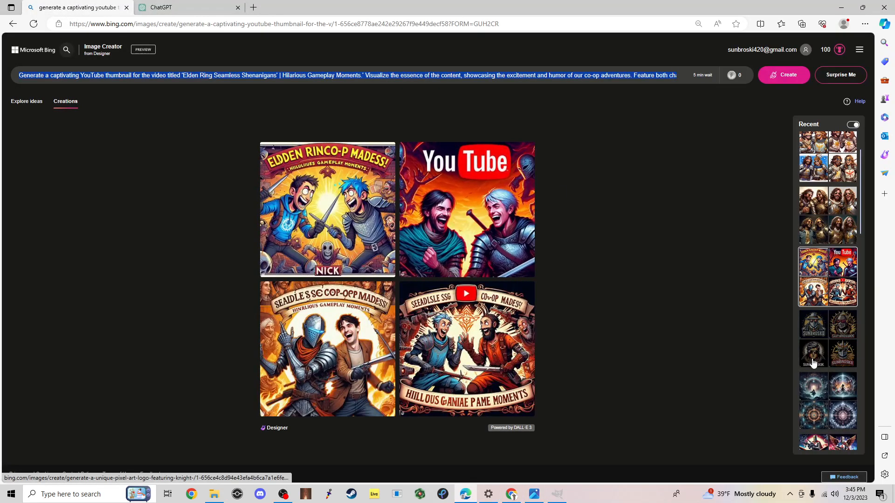
scroll(834, 261, up, 2)
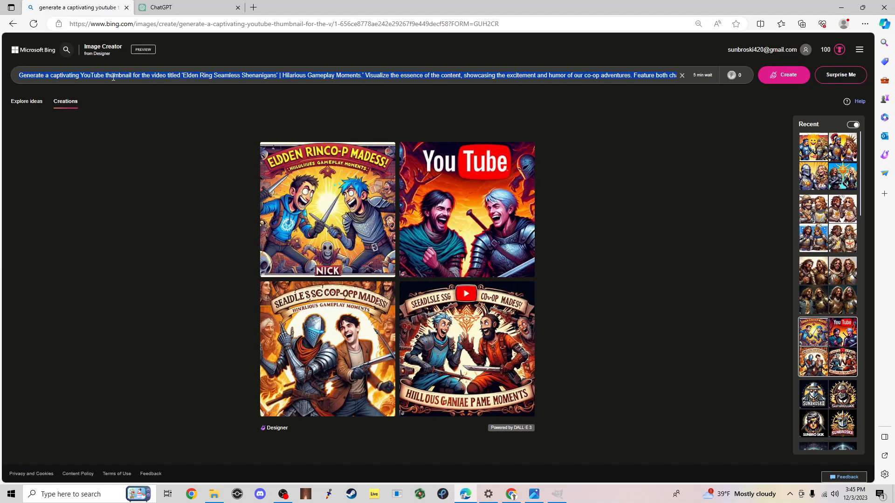
Search the web for "dalle 3" and open OpenAI's DALL·E 3 page.
click(254, 7)
text(d)
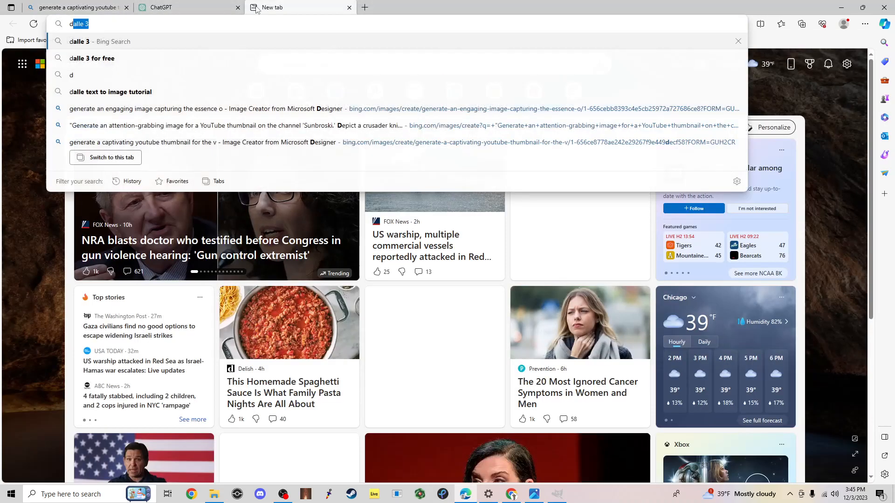
text(alle 3)
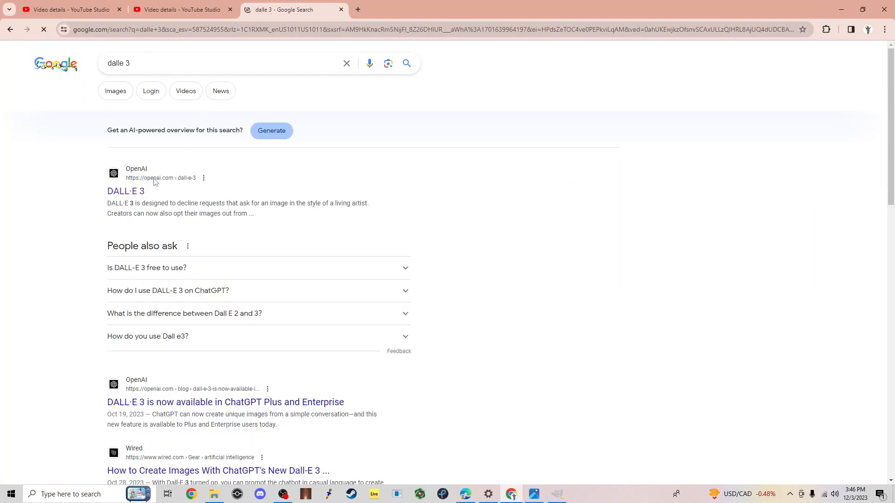
click(133, 192)
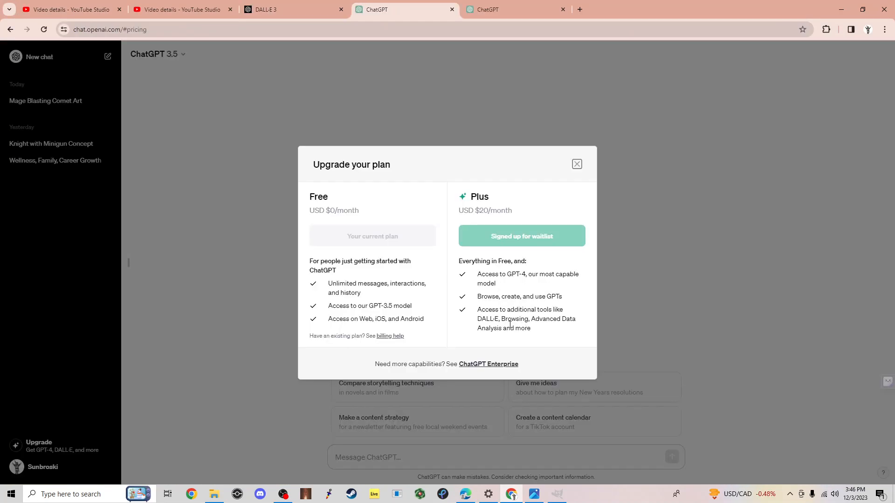
Examine the ChatGPT Plus plan's availability and monthly price, and close the plan upgrade dialog.
mouse_move(535, 240)
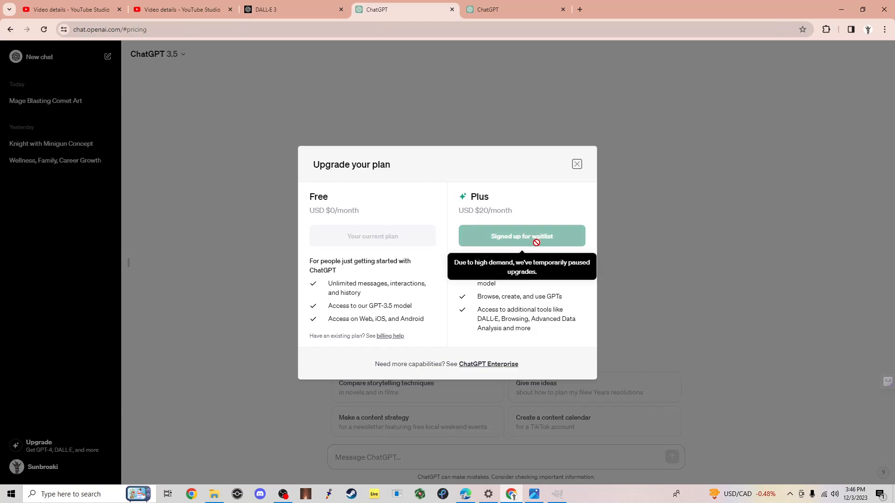
drag(479, 210, 512, 211)
click(471, 208)
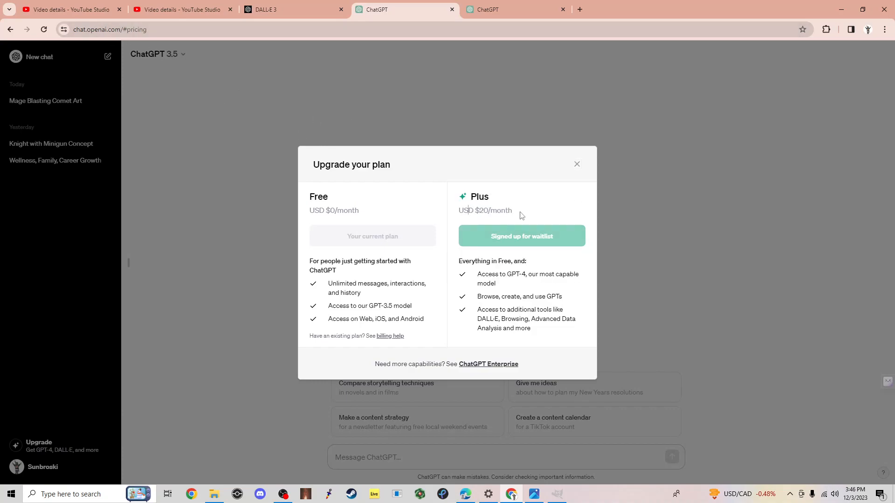
click(577, 166)
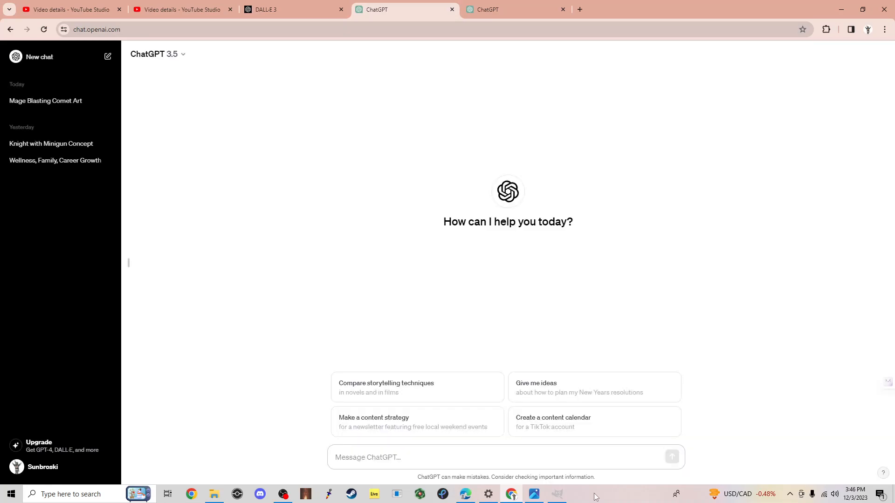
Switch back to Microsoft Edge and search for "ai image generator bing".
click(459, 498)
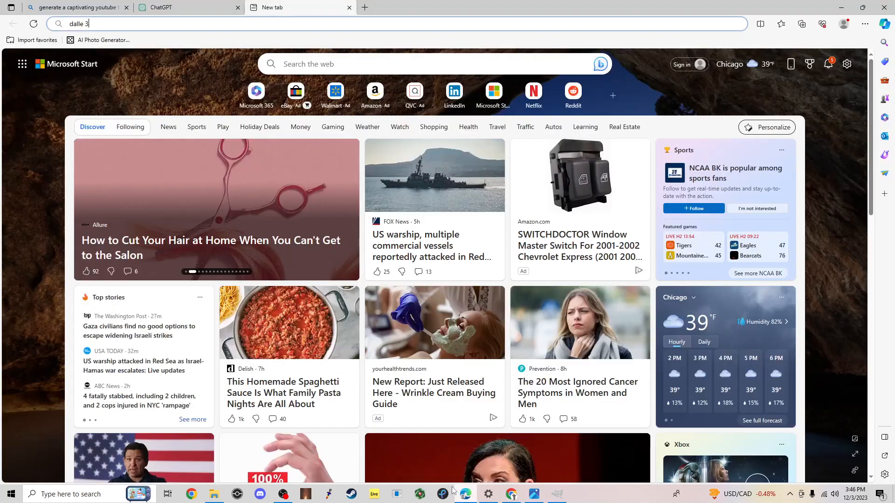
click(72, 26)
text(a)
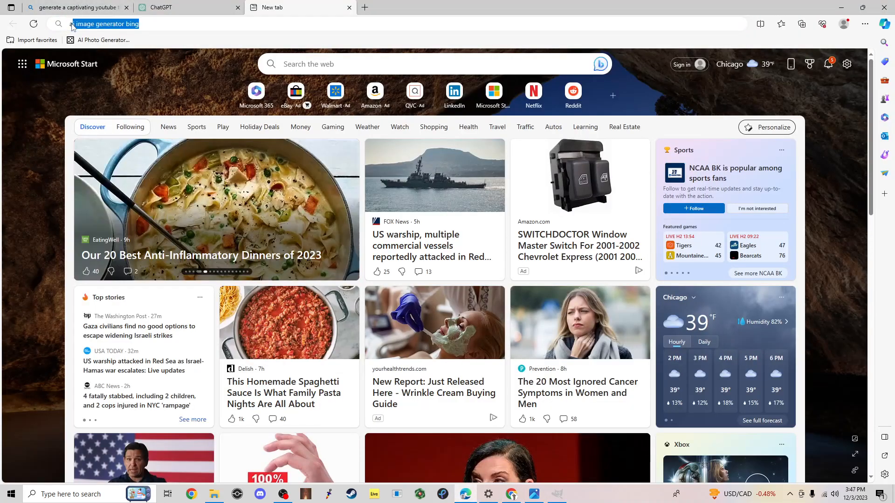
text(i art tutorial)
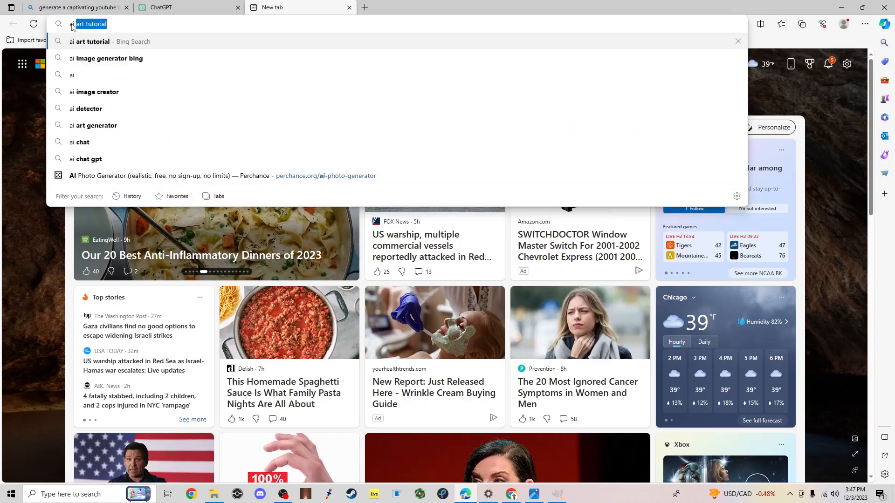
key(Down)
key(Return)
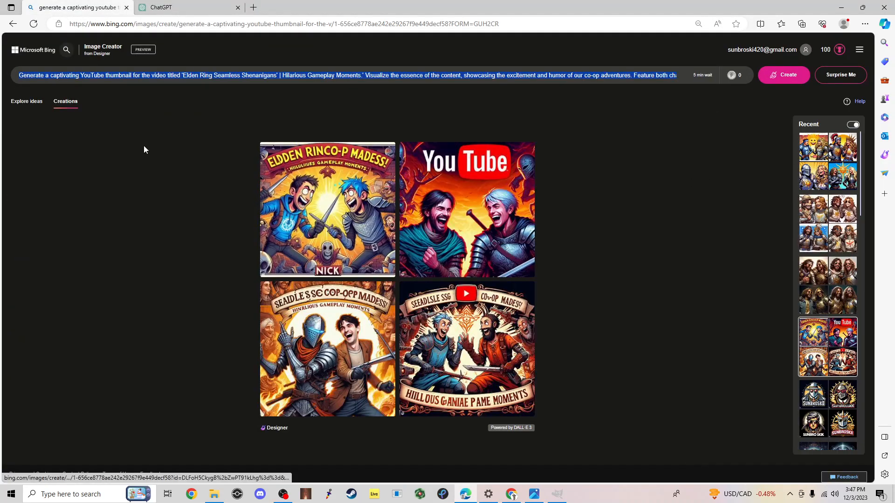
Select the Elden Ring thumbnail prompt in Image Creator and look through the recent creations.
triple_click(231, 75)
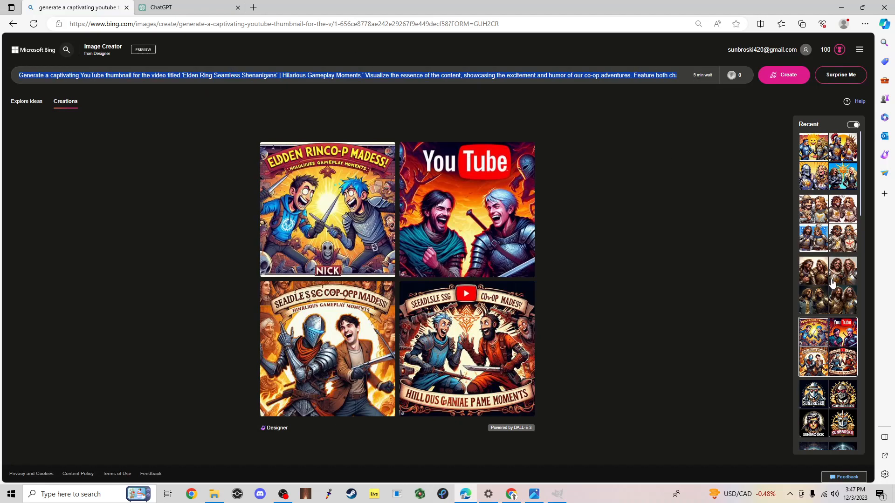
scroll(836, 294, down, 10)
scroll(836, 294, up, 10)
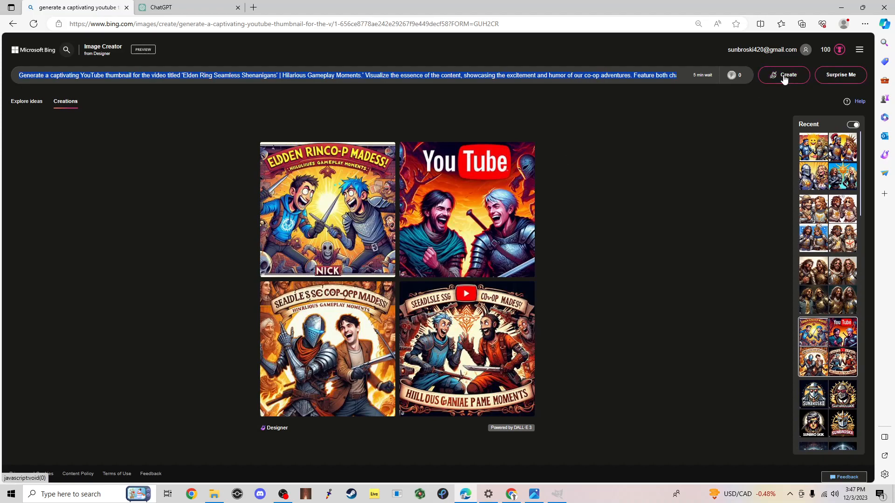
right_click(542, 75)
click(583, 120)
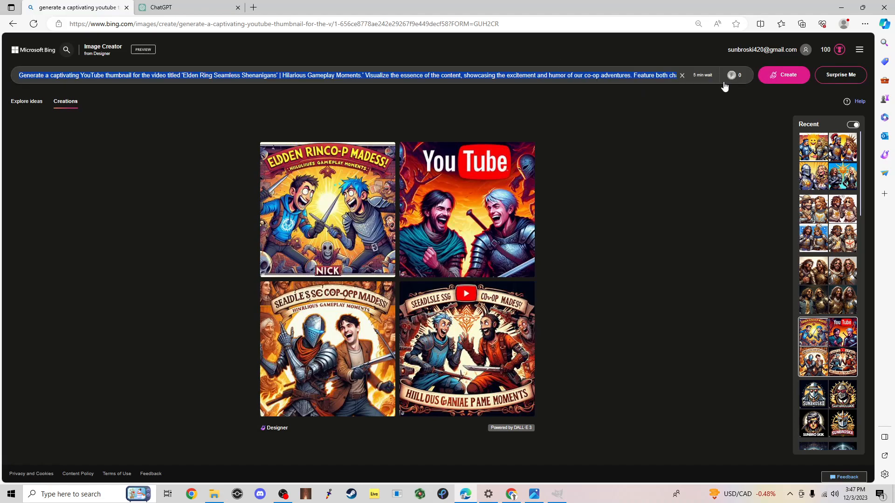
Copy the American friends description from the "create a prompt for dalle- 3" request in ChatGPT and return to Image Creator.
click(163, 7)
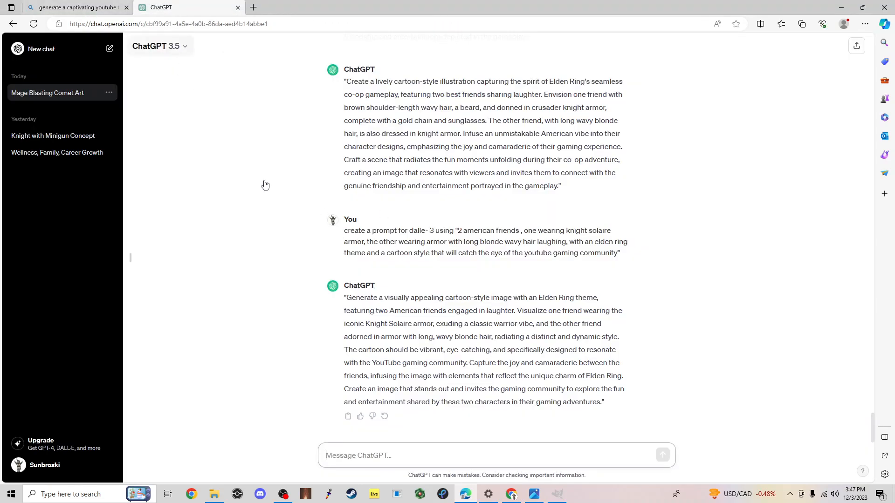
drag(346, 231, 455, 231)
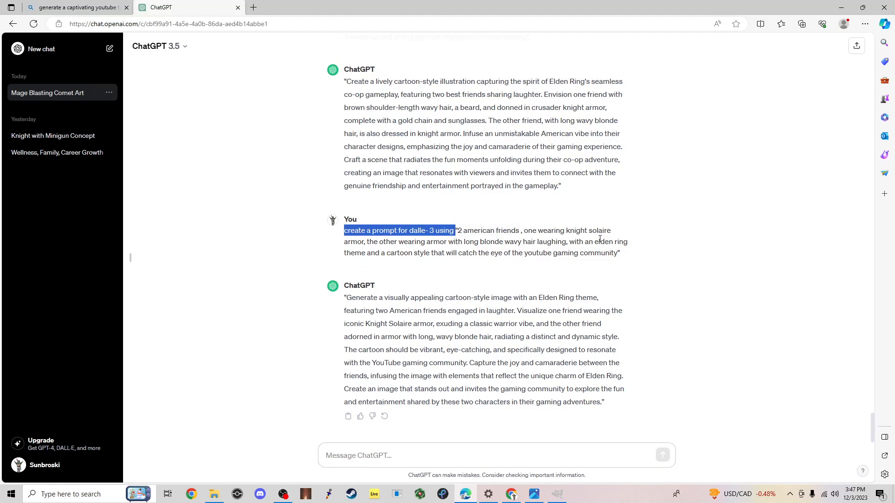
click(457, 232)
drag(462, 231, 619, 261)
key(ctrl+c)
click(74, 7)
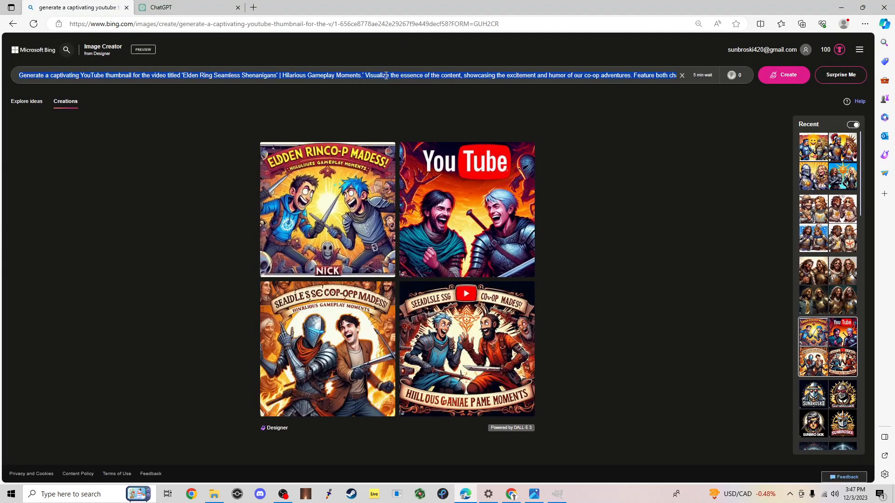
Return to the ChatGPT conversation in Edge and highlight the opening of the last generated cartoon-style image prompt.
click(511, 494)
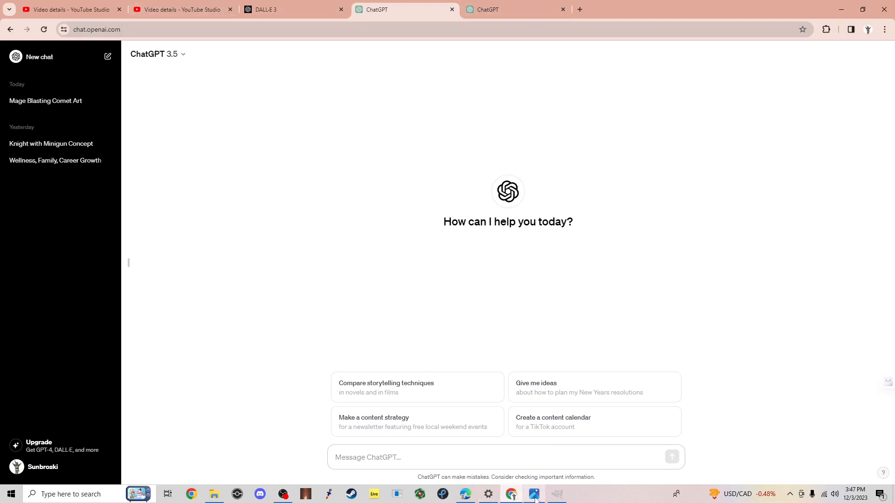
click(465, 494)
click(169, 7)
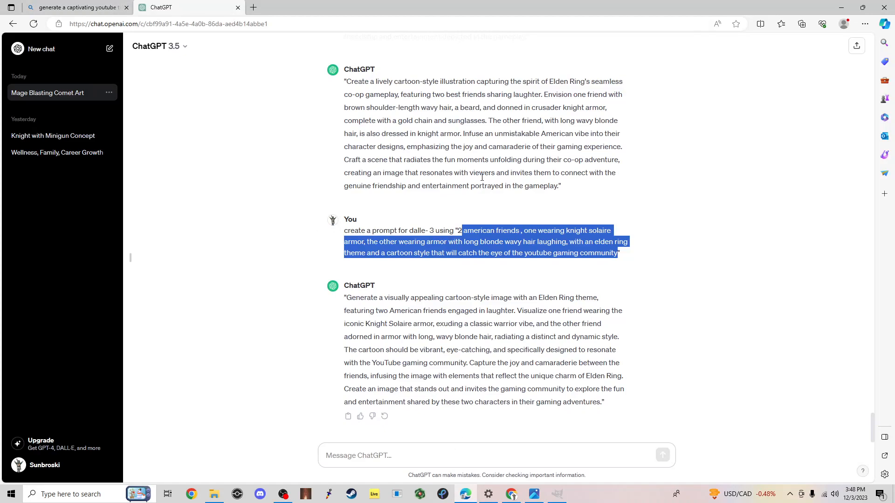
drag(345, 304, 486, 310)
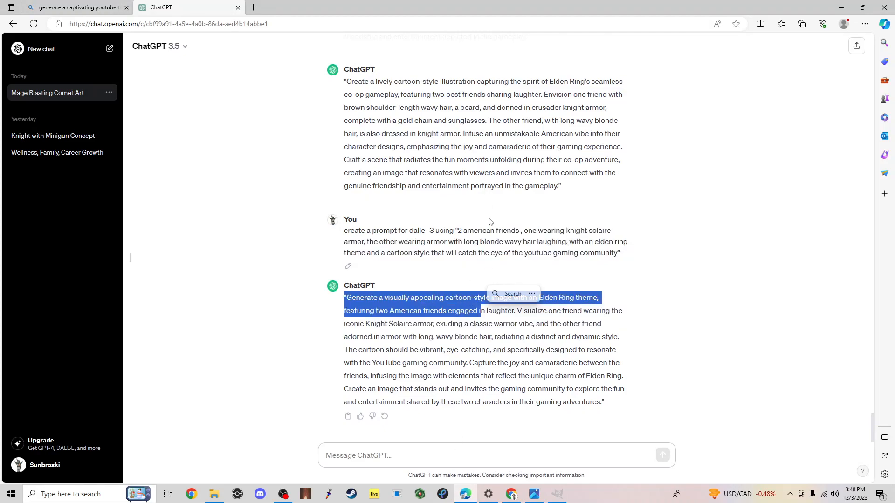
Highlight the full generated Elden Ring cartoon prompt in ChatGPT, and select the existing prompt text in Image Creator.
click(460, 231)
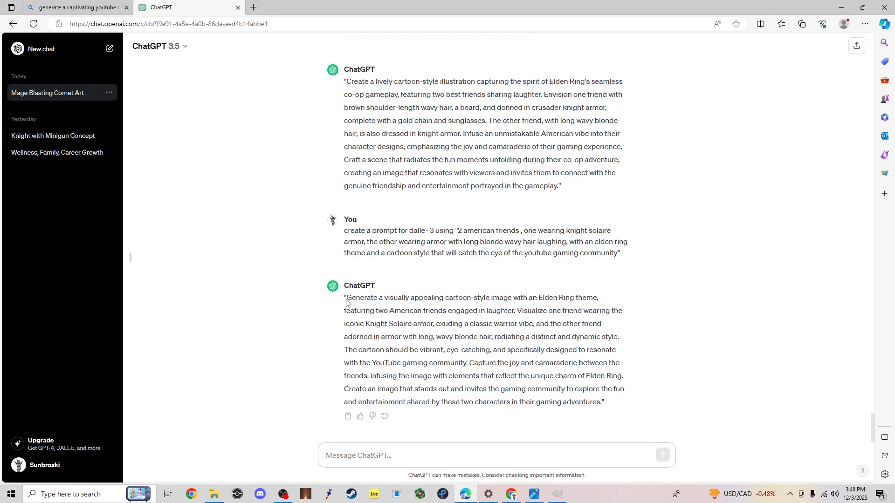
drag(346, 301, 615, 402)
click(122, 9)
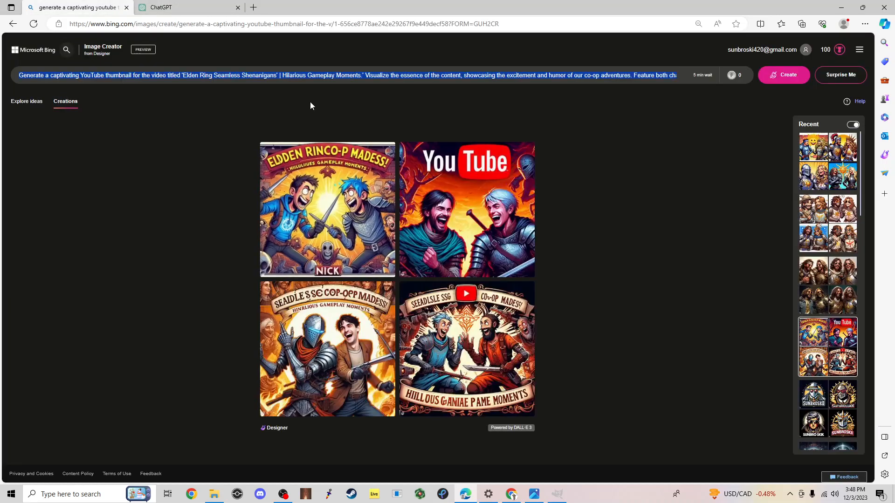
triple_click(328, 75)
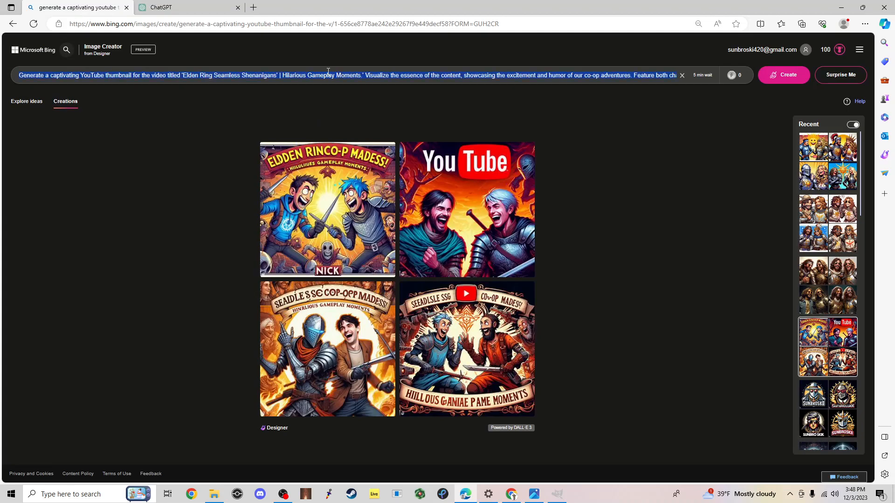
Return to ChatGPT and highlight the "create a prompt for dalle- 3" request and the whole prompt generated from it.
click(187, 7)
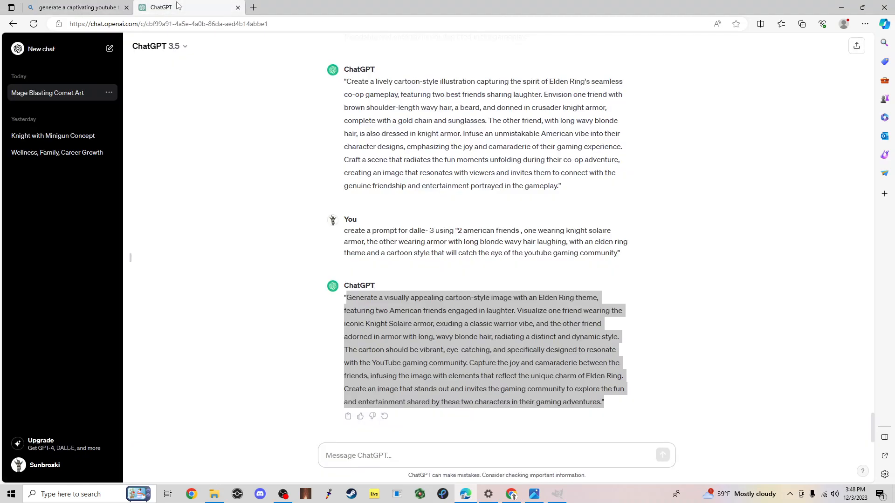
triple_click(461, 228)
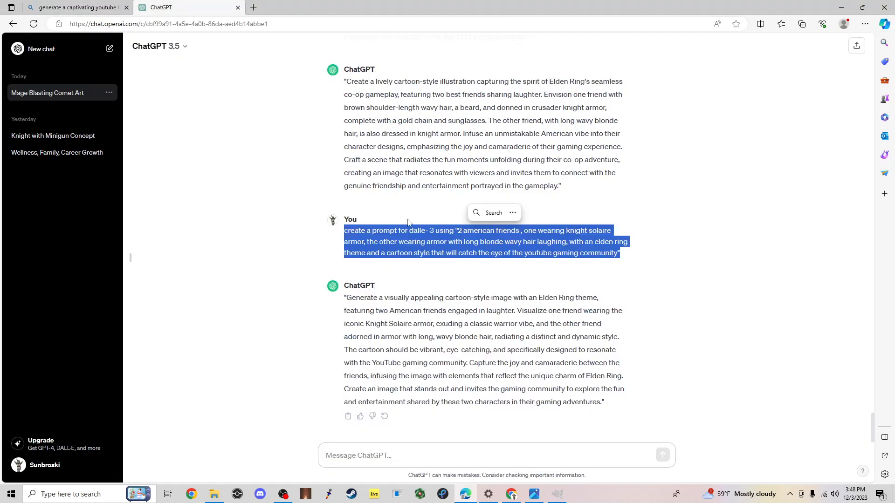
triple_click(418, 318)
key(ctrl+Tab)
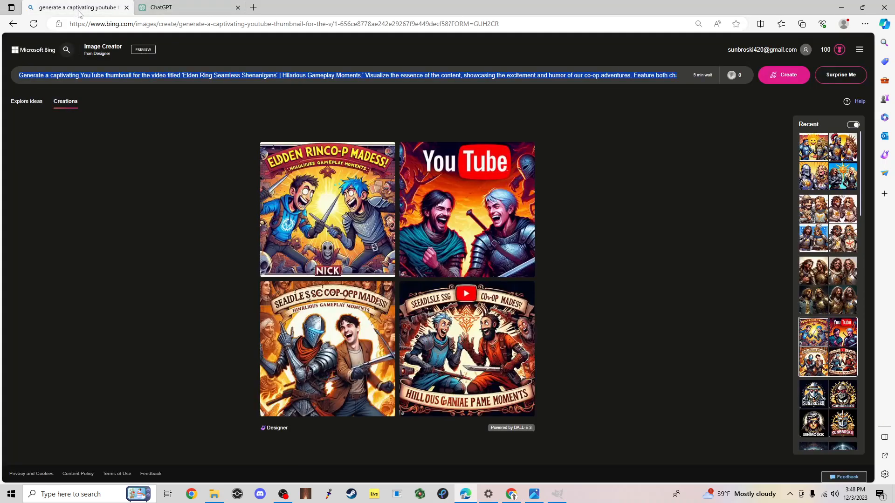
key(ctrl+Tab)
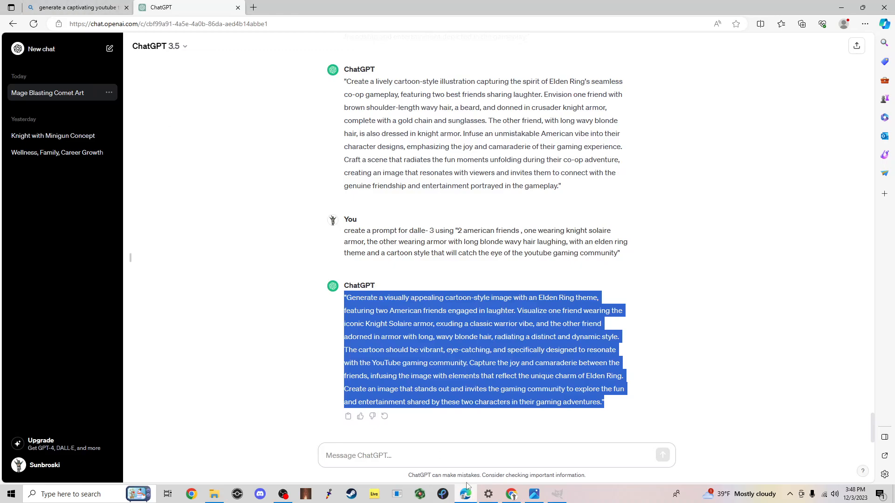
Open the recent Image Creator set for the "elden ring mage launching a giant comet azur blast" prompt and go over its wording.
click(74, 9)
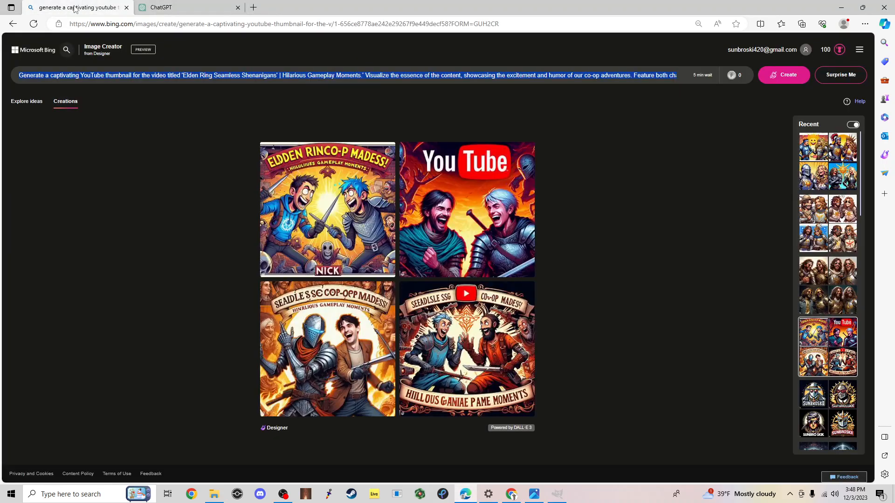
scroll(825, 274, down, 10)
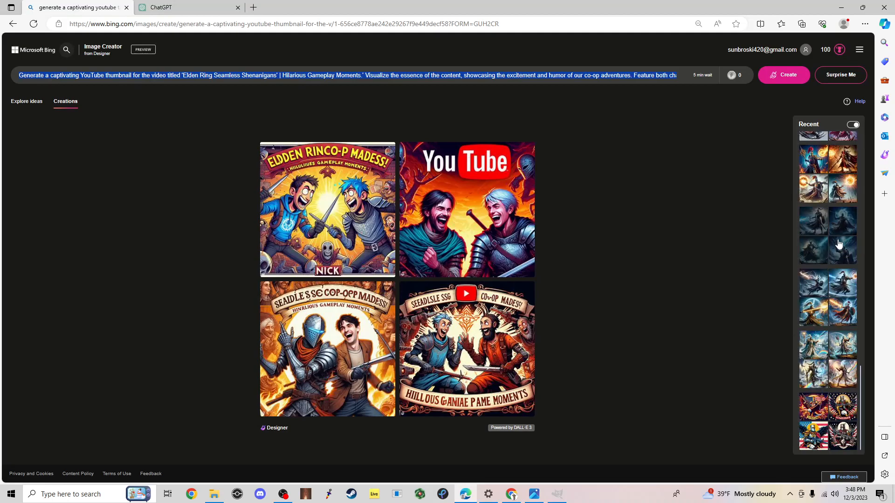
scroll(824, 280, up, 5)
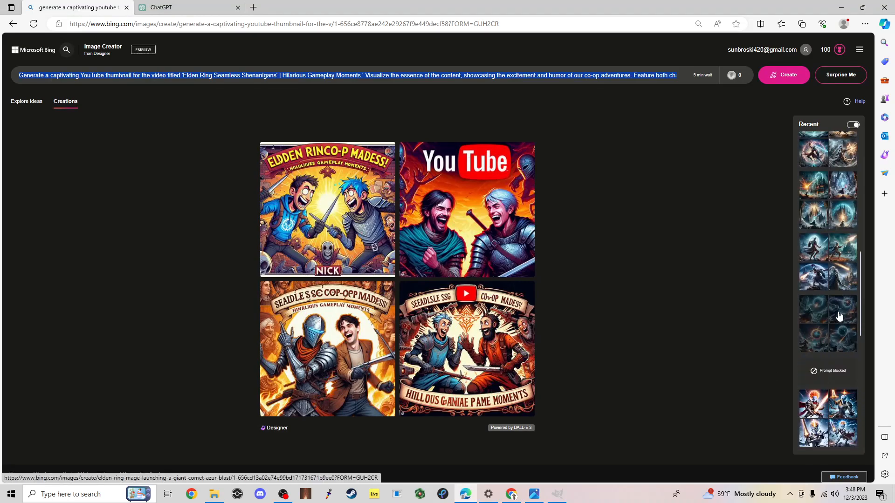
click(836, 303)
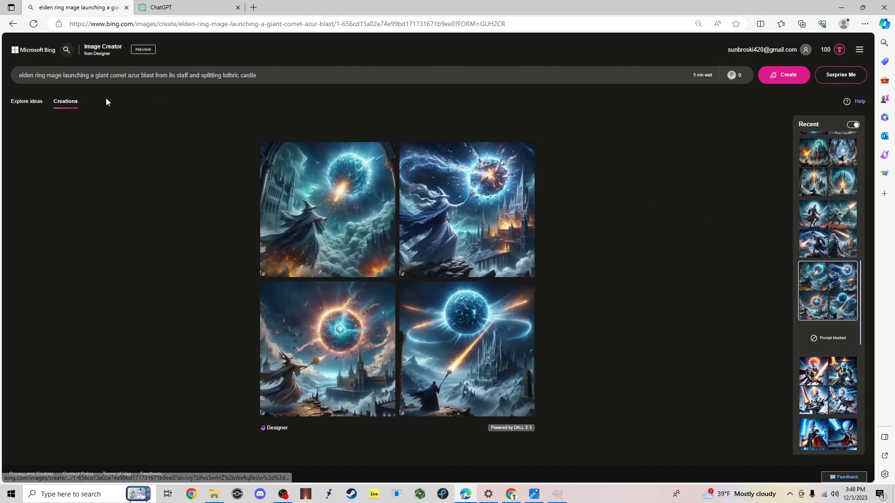
drag(48, 75, 141, 74)
click(288, 78)
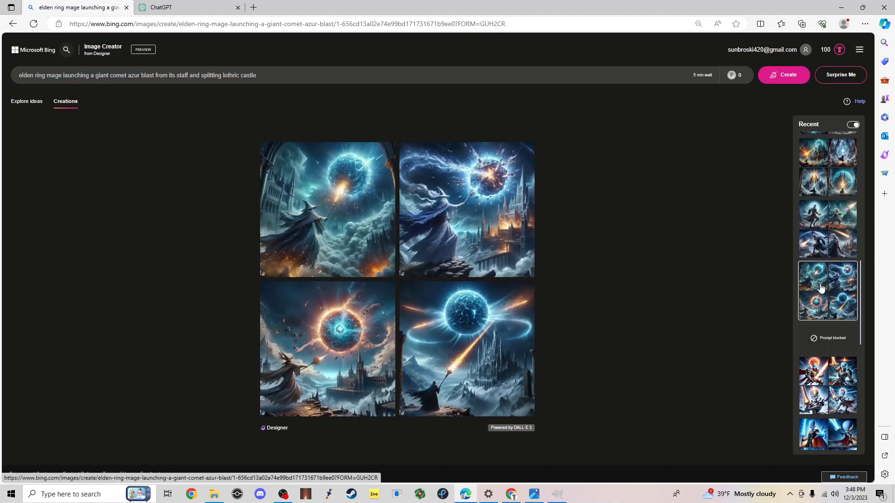
View the recent creations for the "Create a stunning visual representation" mage prompt and the Knight Solaire greatsword prompt.
scroll(834, 289, up, 2)
scroll(839, 291, up, 5)
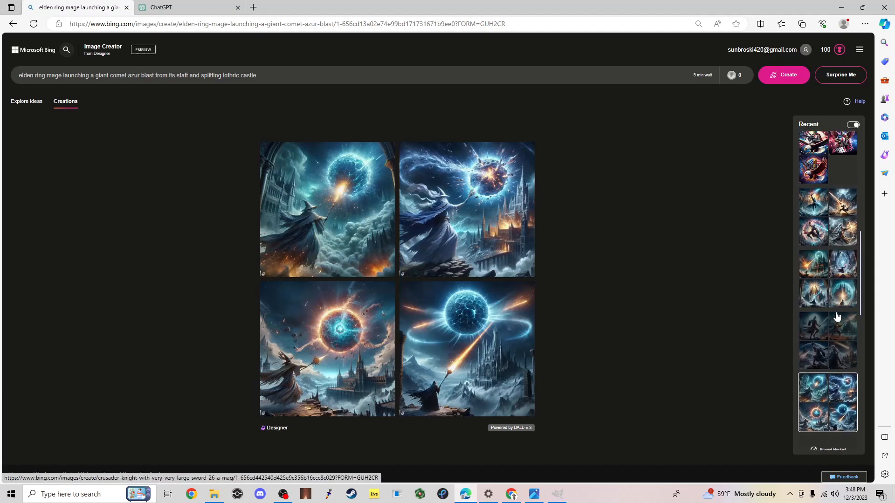
scroll(829, 296, down, 1)
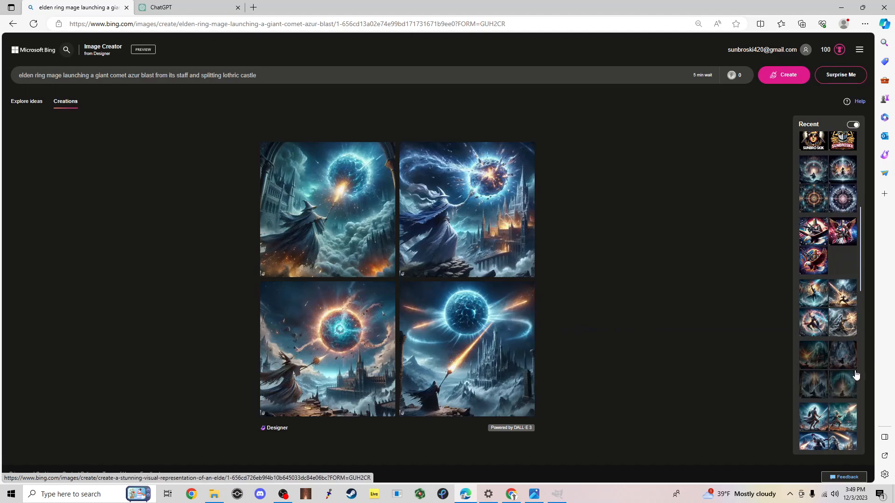
click(844, 354)
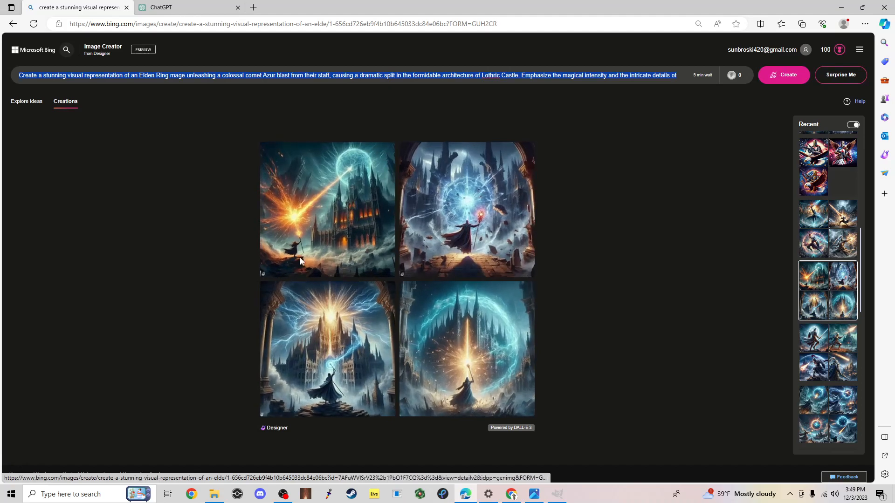
click(827, 229)
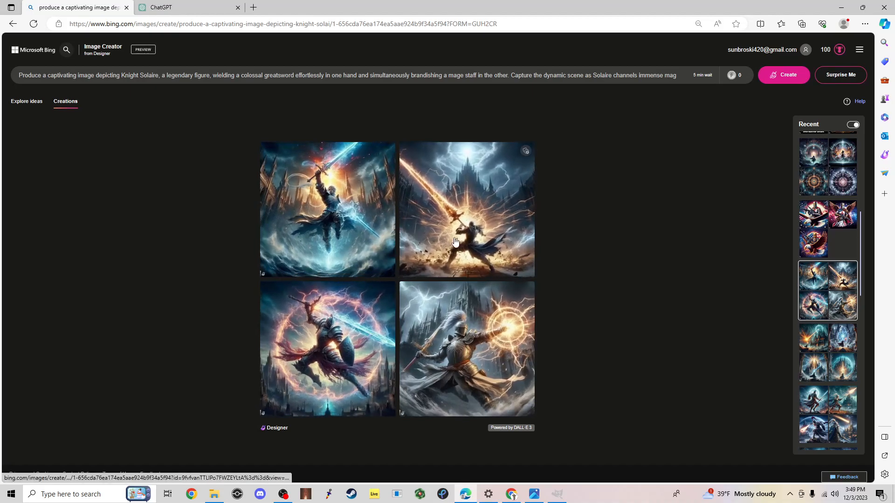
Switch to Photos, maximize it and open mega mage build guide thumbnail.png.
click(536, 495)
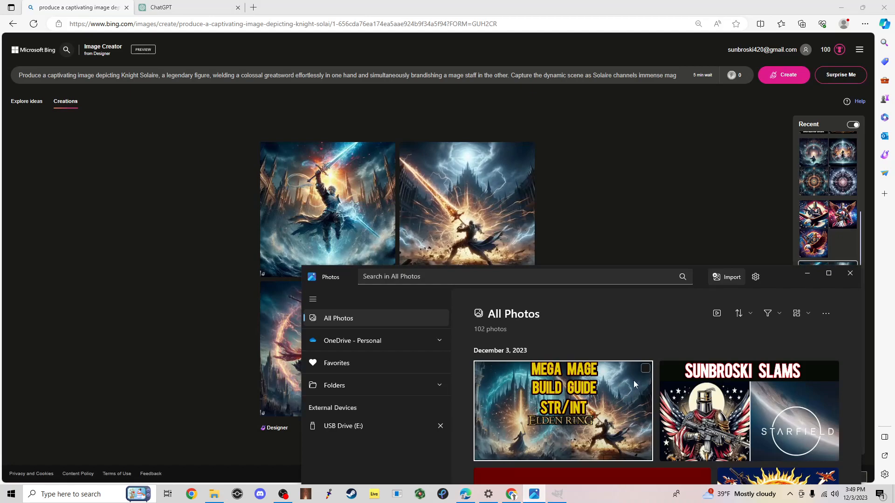
click(829, 273)
click(315, 141)
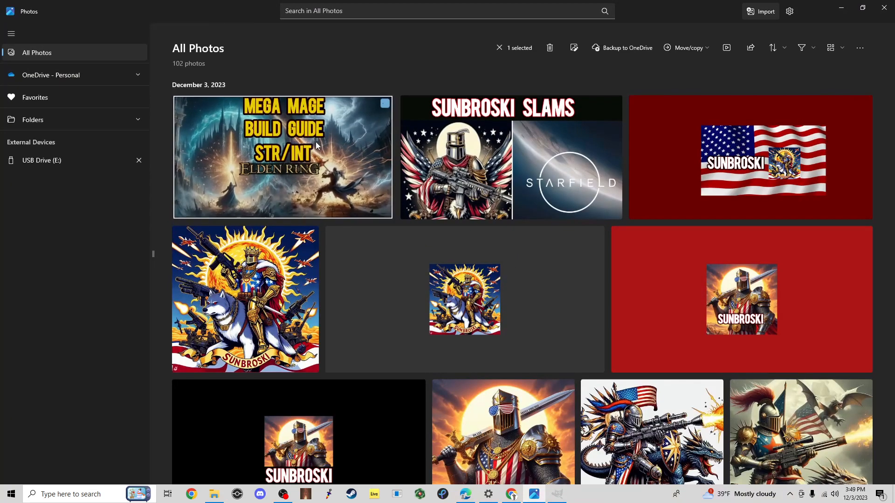
click(315, 141)
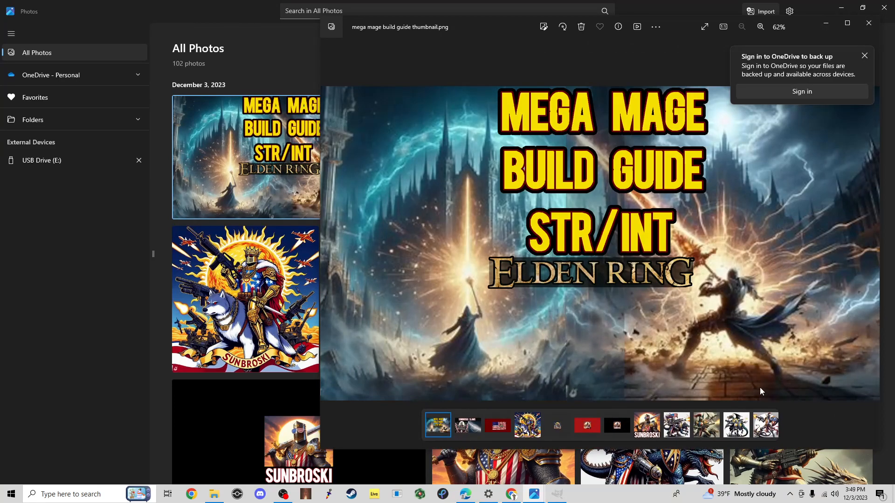
Switch to GIMP, open OIG (5).jpg from the Downloads folder as a separate image and close it.
click(557, 494)
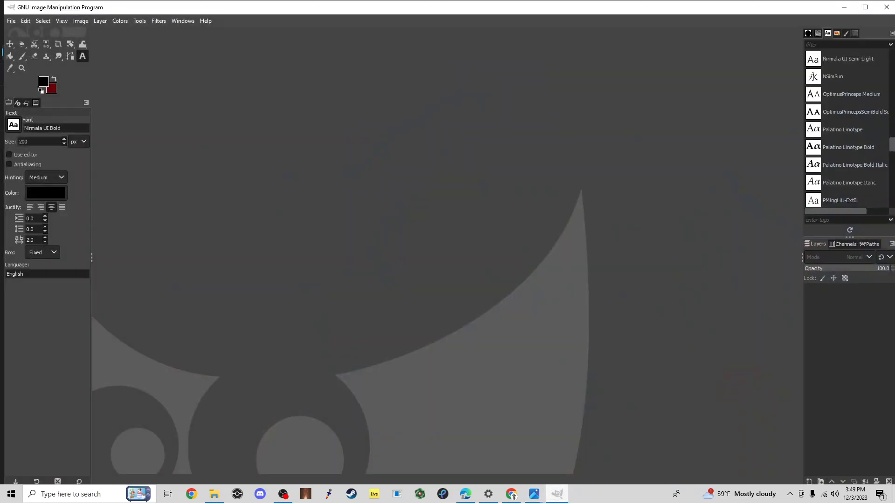
click(214, 493)
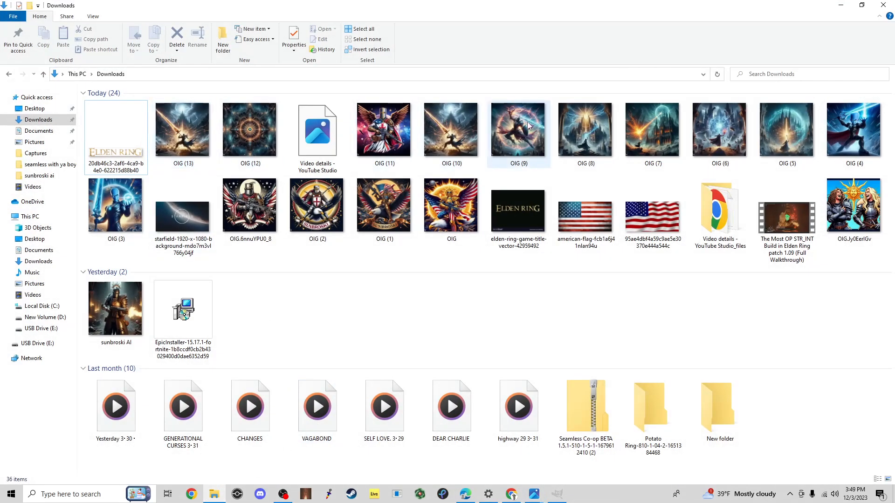
drag(799, 132, 775, 313)
key(alt+Tab)
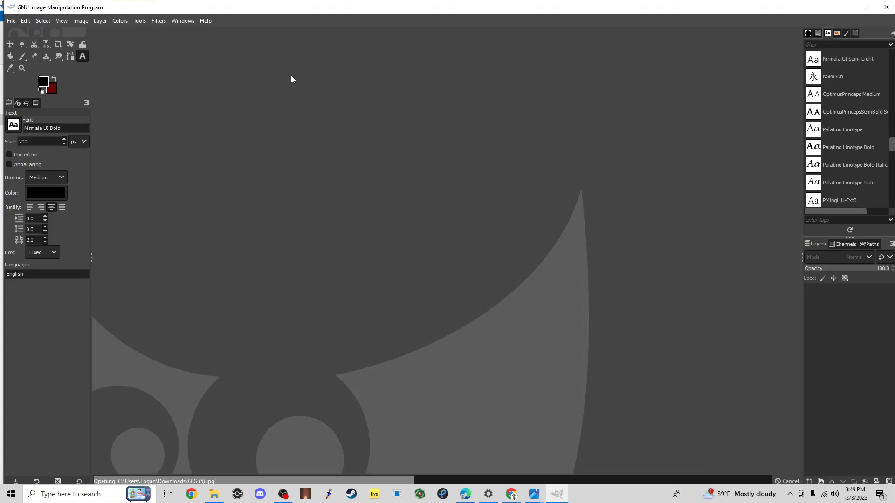
click(124, 41)
Create a new blank image 1920 px wide and 1080 px high.
right_click(445, 311)
mouse_move(485, 325)
click(559, 237)
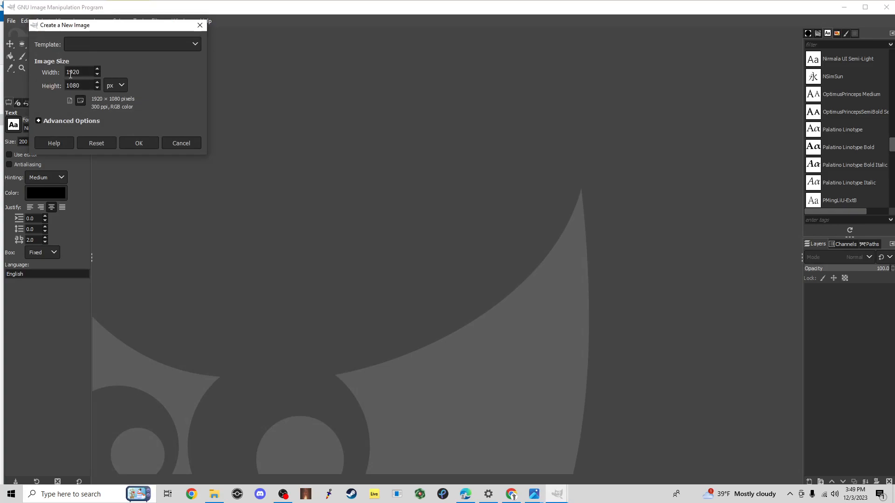
click(134, 144)
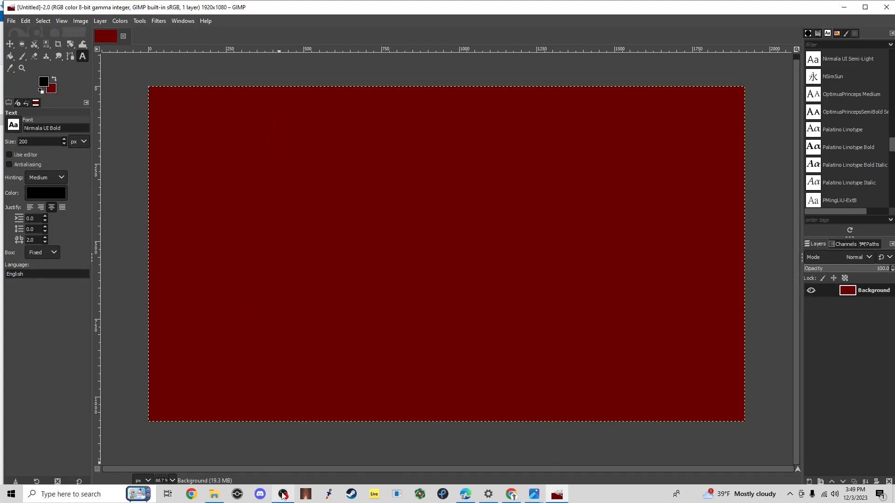
Add OIG (7).jpg from the Downloads folder to the blank image as a new layer.
click(214, 493)
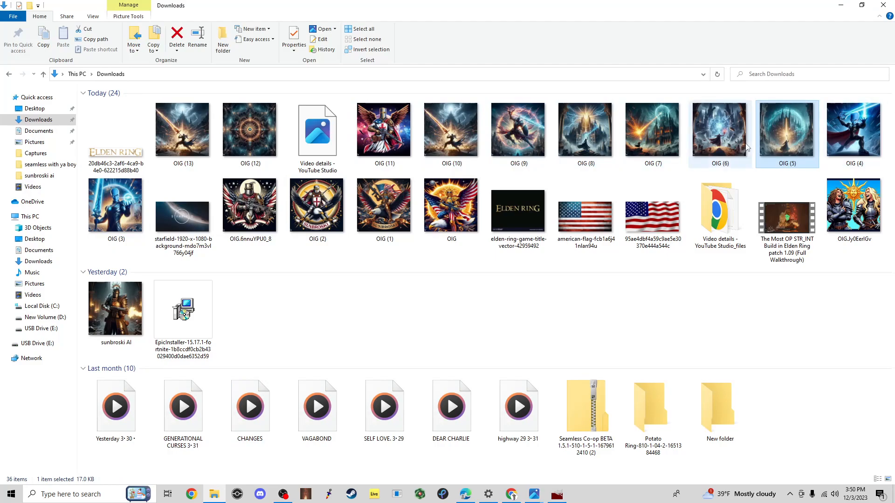
drag(790, 134, 788, 142)
key(alt+Tab)
key(alt+Tab)
drag(732, 135, 378, 250)
key(alt+Tab)
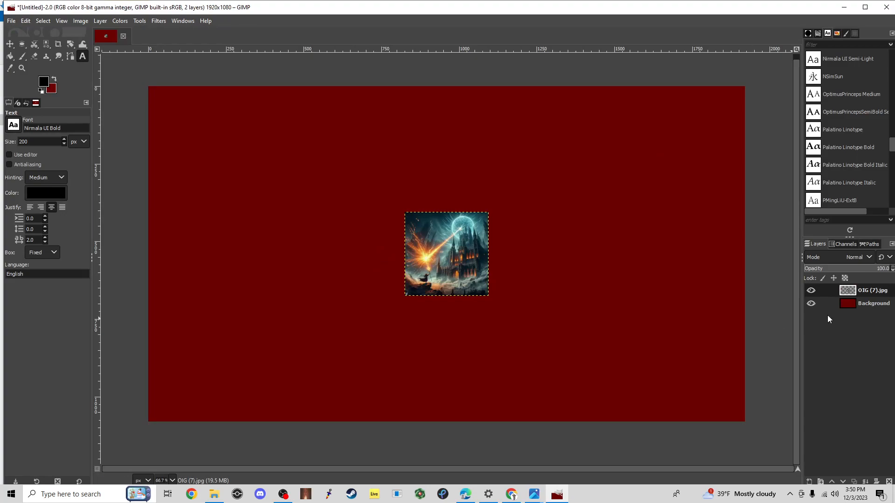
Scale the OIG (7).jpg layer to a height of 1080 px and move it flush with the canvas's left edge.
right_click(855, 290)
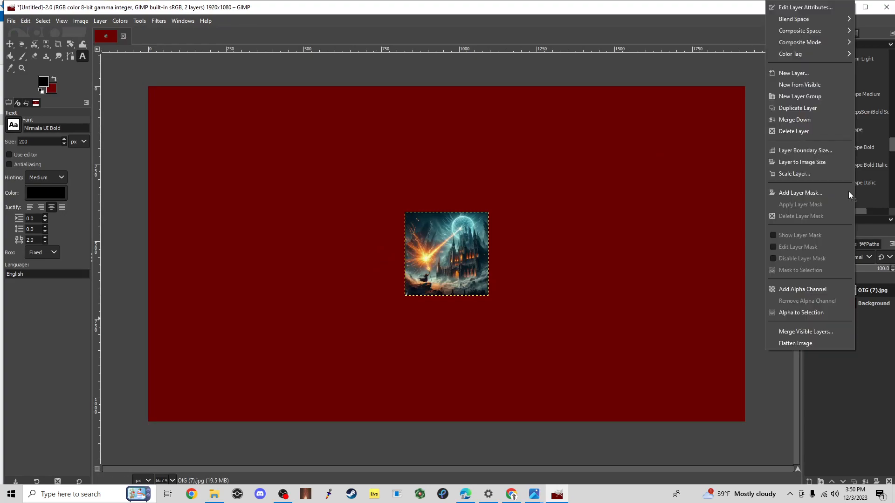
click(804, 178)
double_click(767, 172)
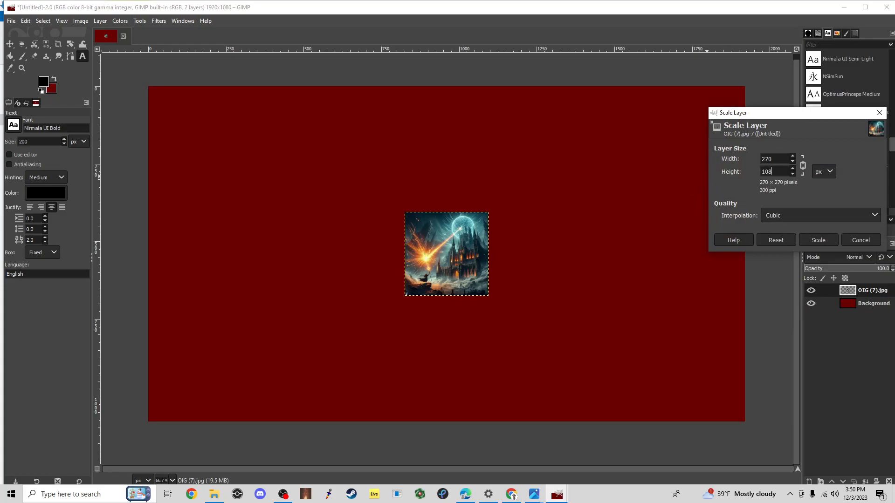
click(818, 240)
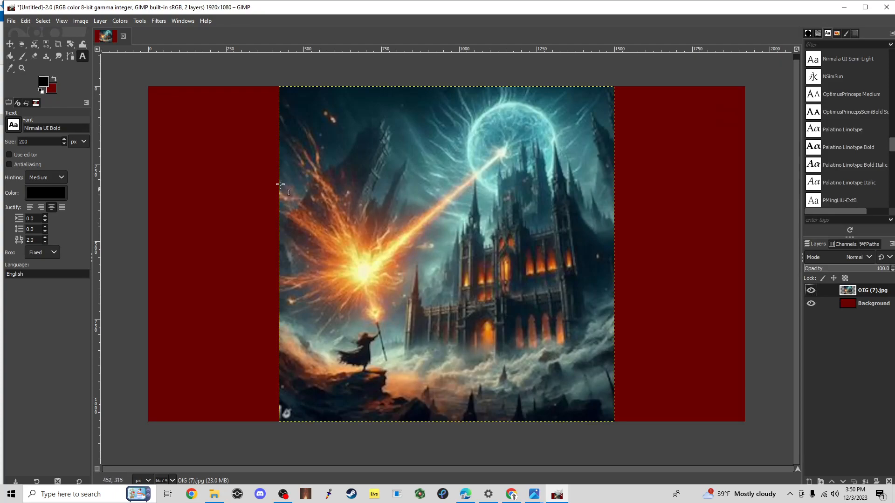
click(10, 44)
drag(424, 166, 294, 166)
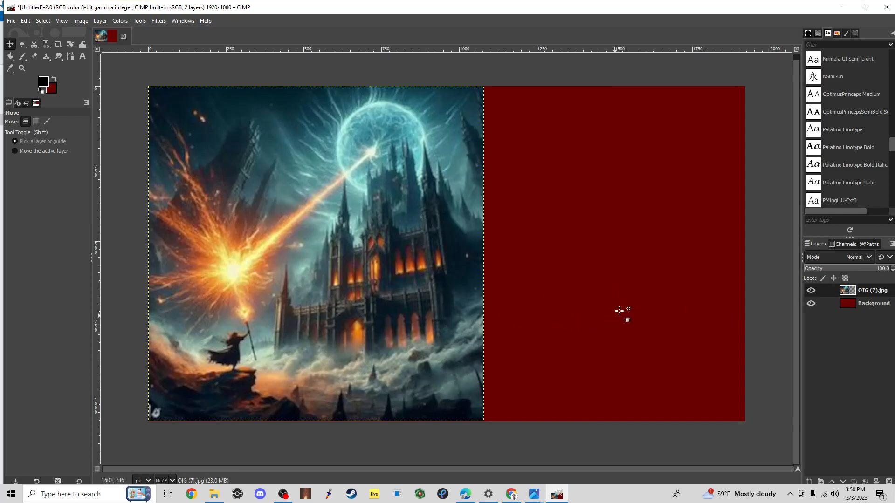
Add OIG (9).jpg from the Downloads folder to the thumbnail as a new layer.
scroll(652, 313, down, 4)
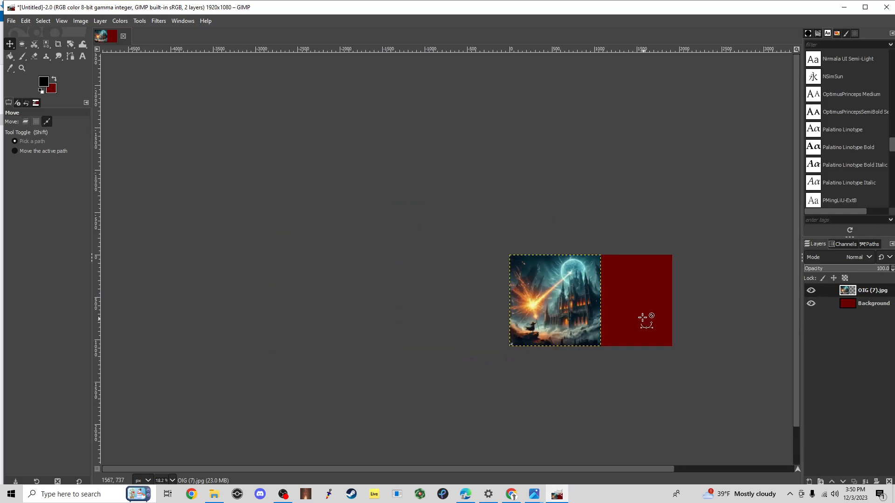
scroll(653, 314, up, 5)
scroll(595, 320, down, 3)
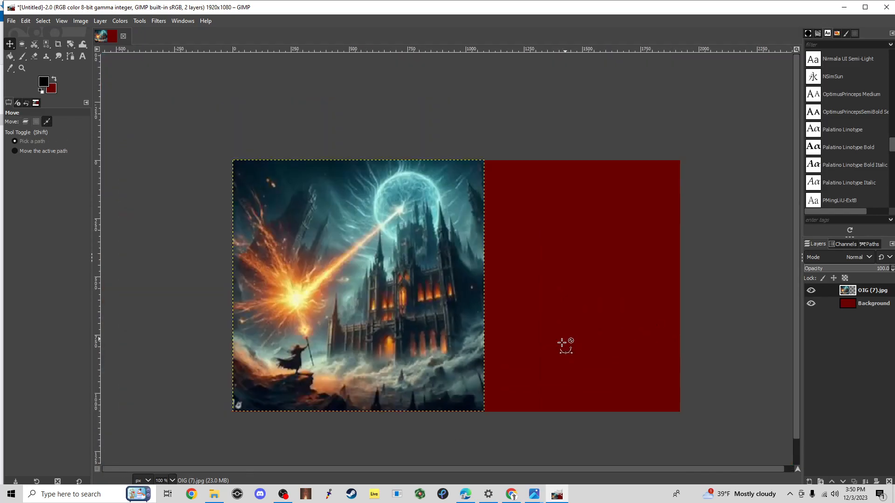
click(214, 494)
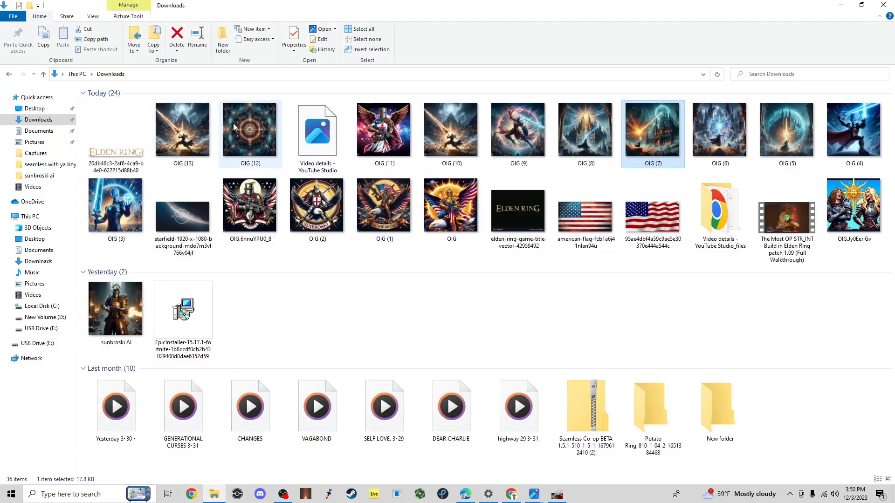
drag(507, 126, 528, 152)
key(alt+Tab)
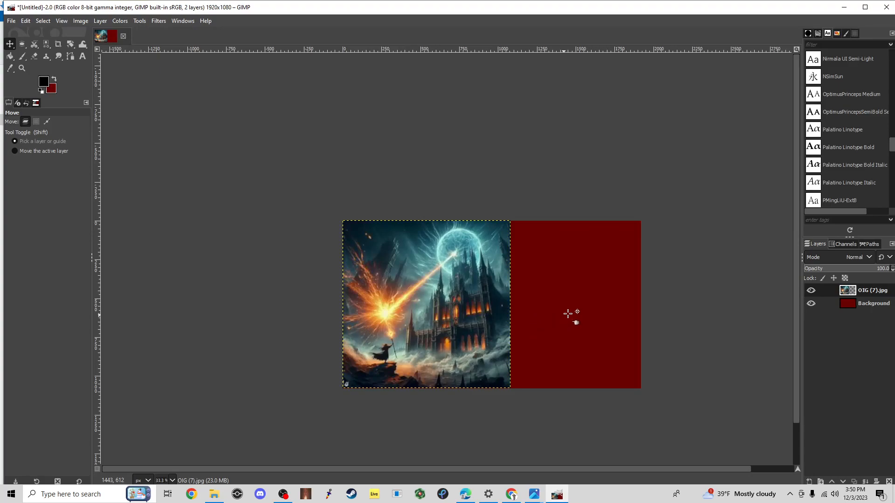
drag(568, 313, 568, 313)
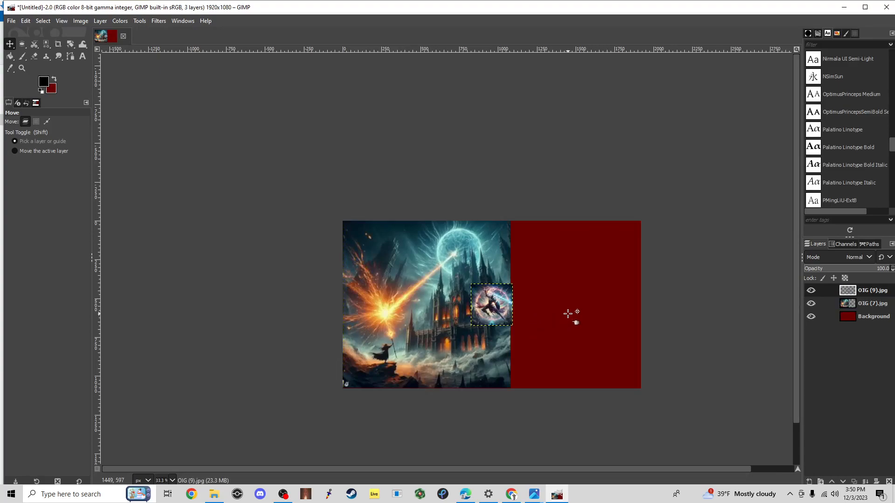
Scale the OIG (9).jpg layer to the full height of the canvas and move it over the canvas's right half.
right_click(876, 290)
click(823, 174)
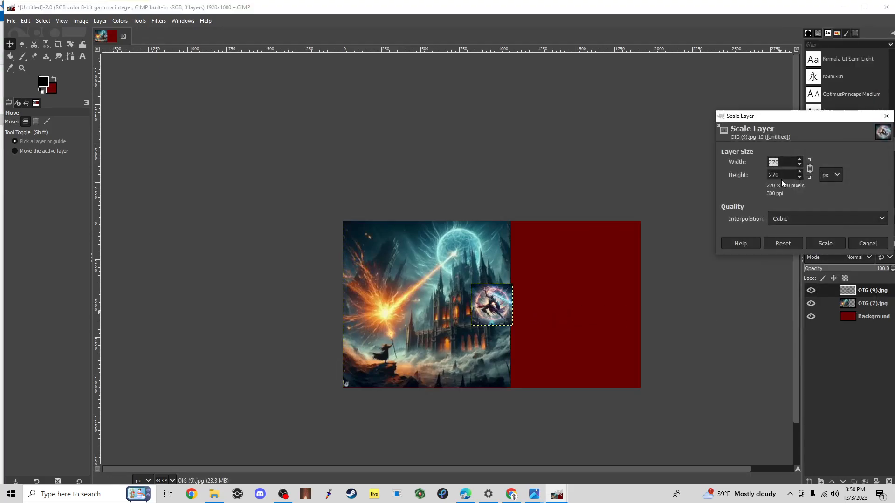
double_click(780, 175)
click(824, 244)
drag(485, 283, 556, 285)
scroll(515, 361, up, 2)
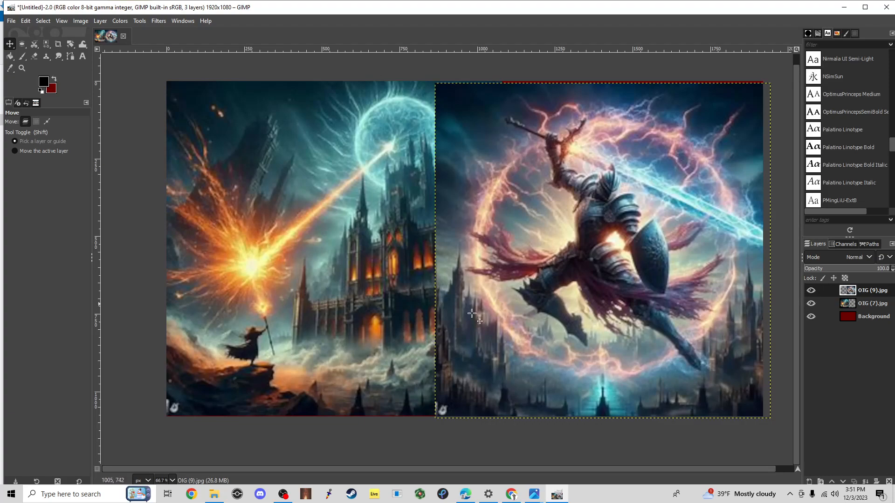
Shift the OIG (7).jpg layer slightly left and nudge OIG (9).jpg up to meet the canvas's top edge.
drag(378, 349, 374, 349)
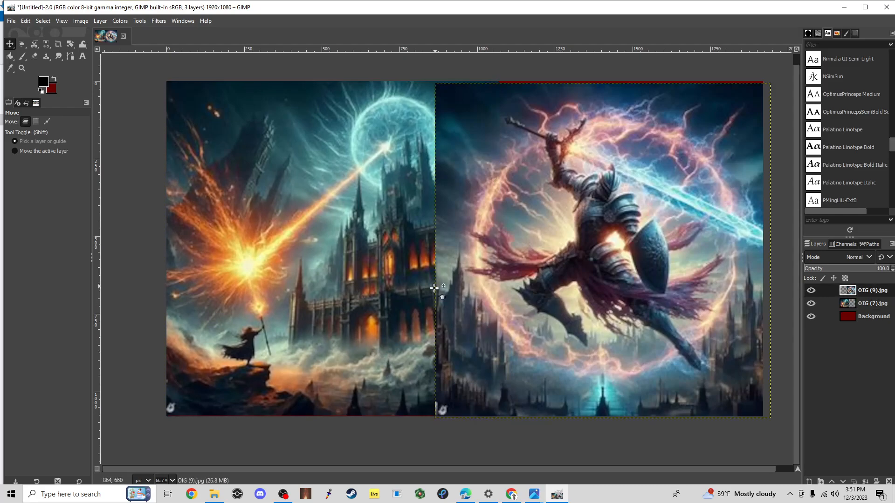
drag(486, 261, 485, 259)
drag(411, 349, 409, 349)
Select the Background layer and sample the dark teal of the castle image's sky as the foreground color.
click(867, 316)
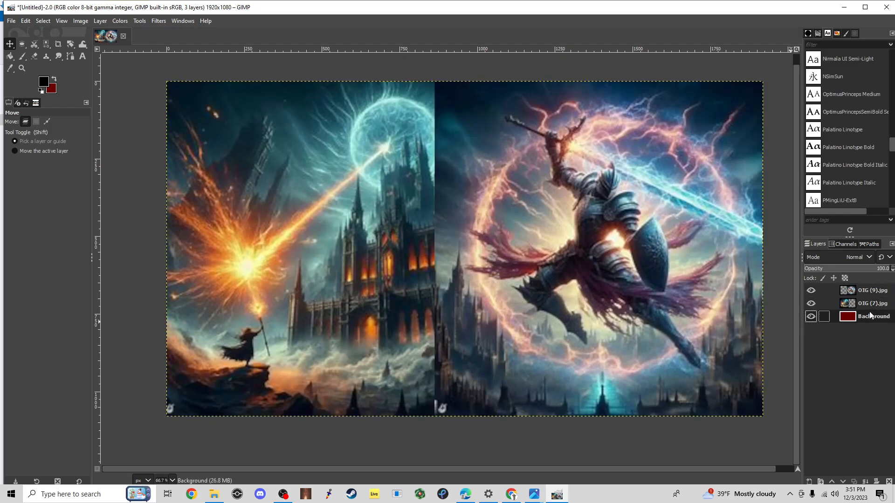
scroll(363, 182, up, 3)
scroll(341, 195, down, 2)
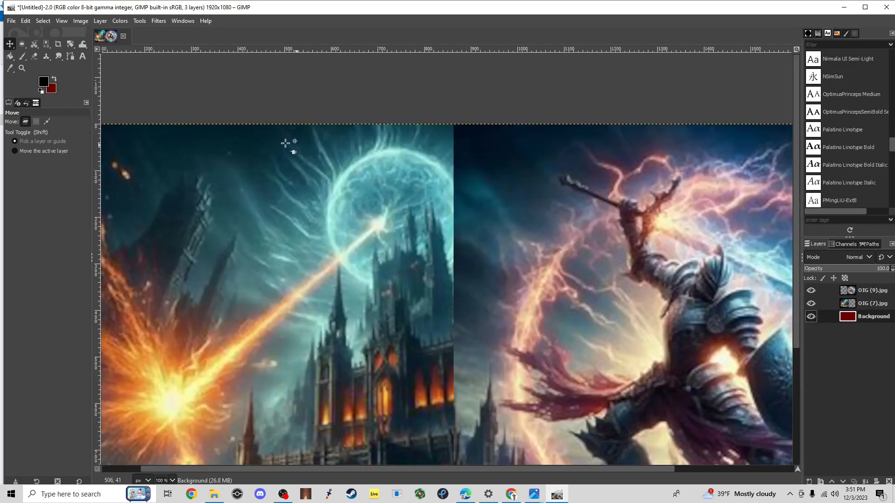
click(10, 68)
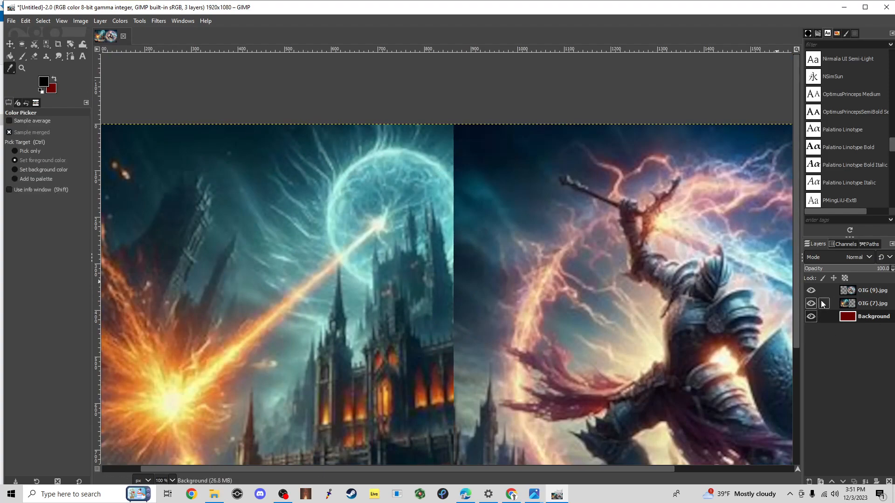
click(808, 303)
click(811, 290)
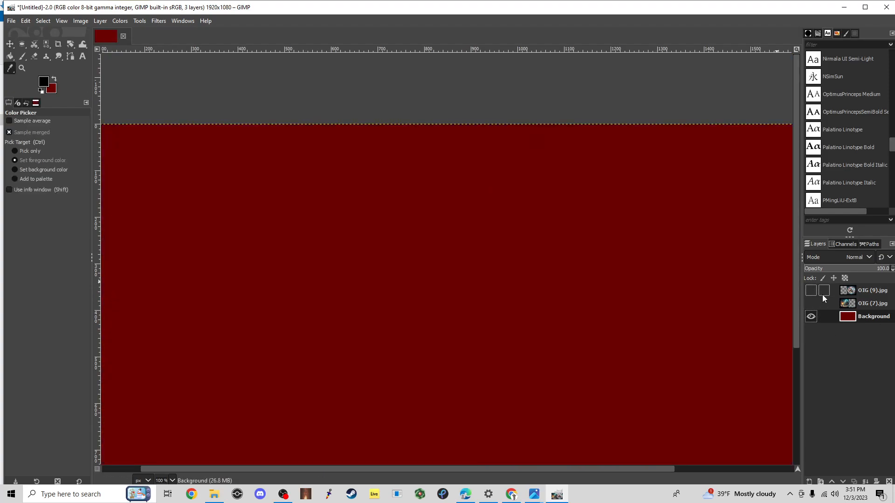
click(811, 290)
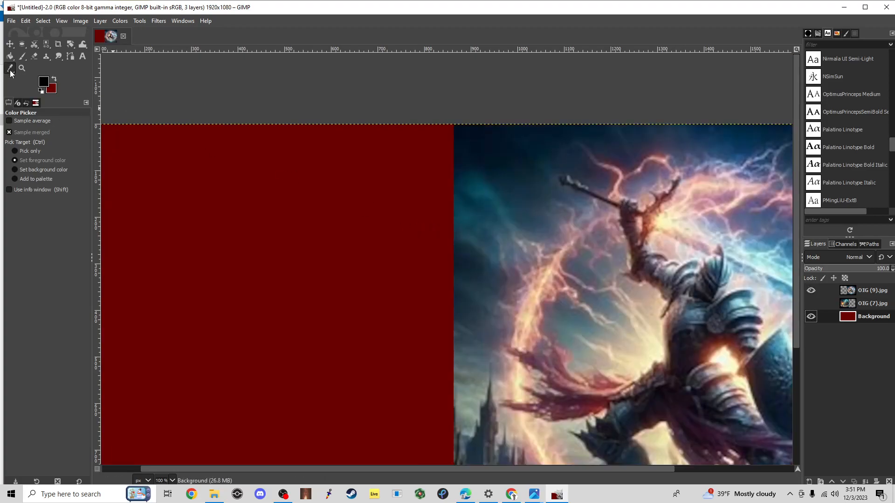
click(811, 304)
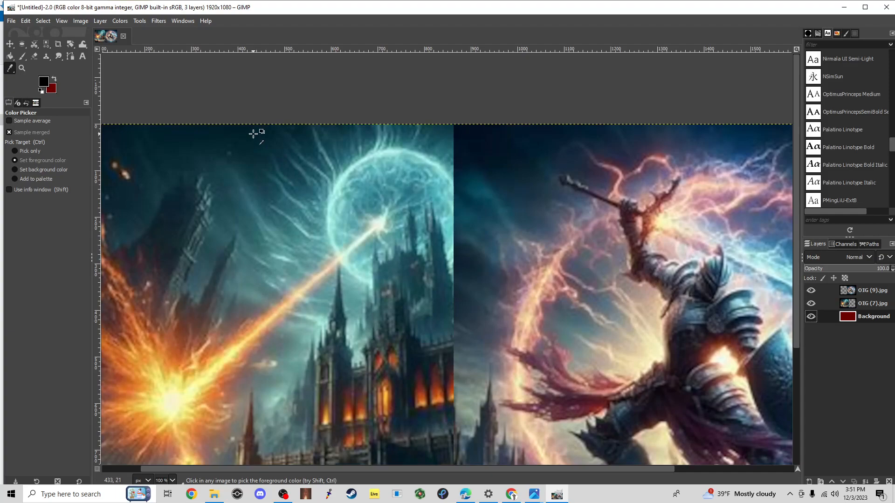
Bucket-fill the Background layer with the dark teal foreground color, hiding both image layers for the fill and showing them again.
click(9, 56)
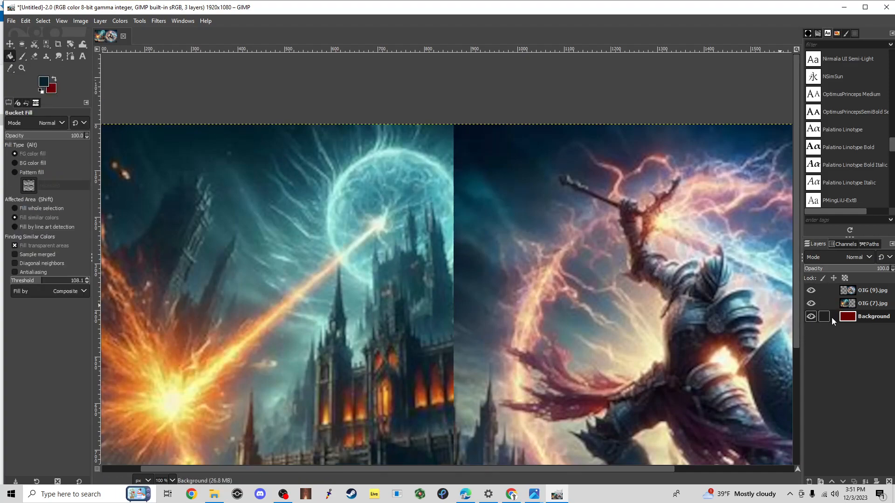
click(811, 291)
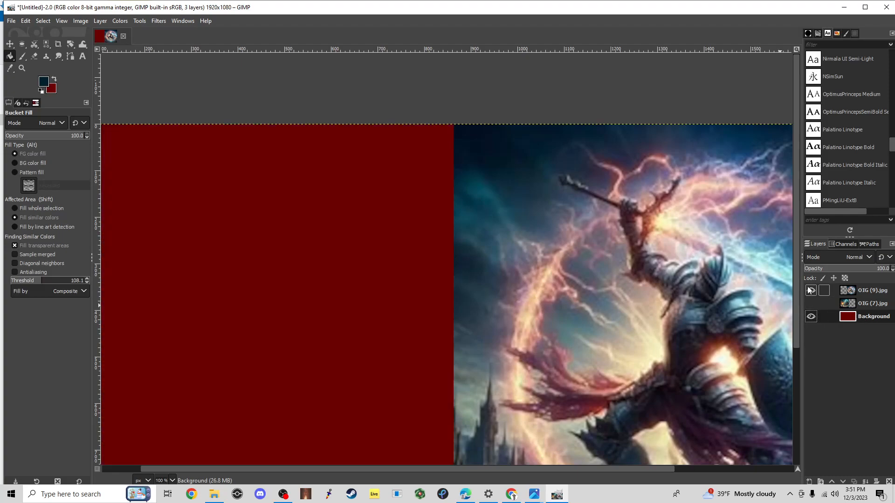
click(810, 303)
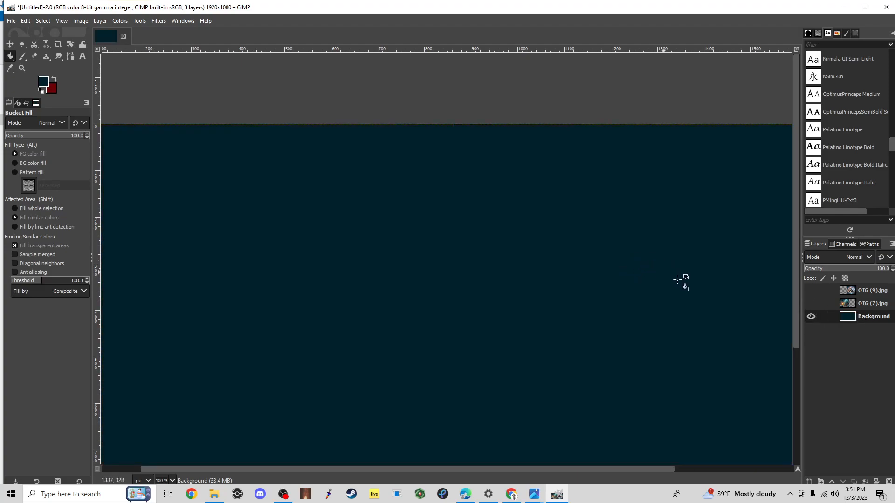
click(811, 303)
click(810, 290)
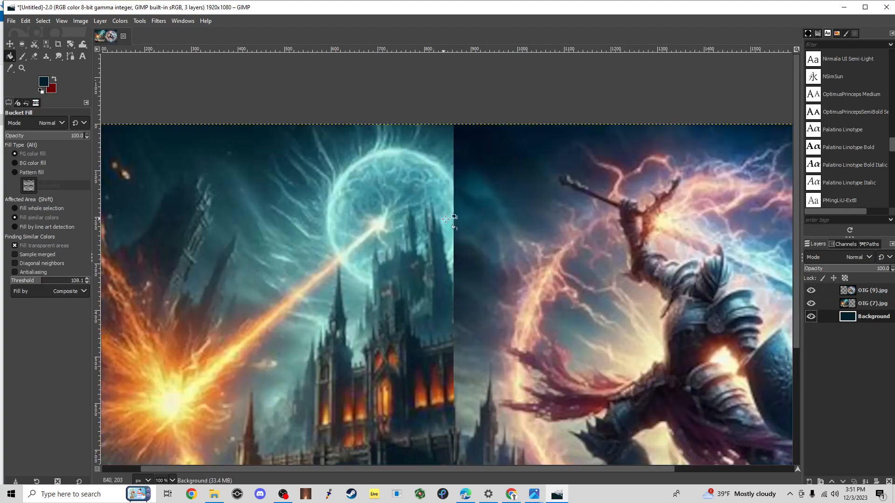
Duplicate the OIG (7).jpg layer and place the copy at the top of the layer stack with 72.4 opacity.
click(865, 304)
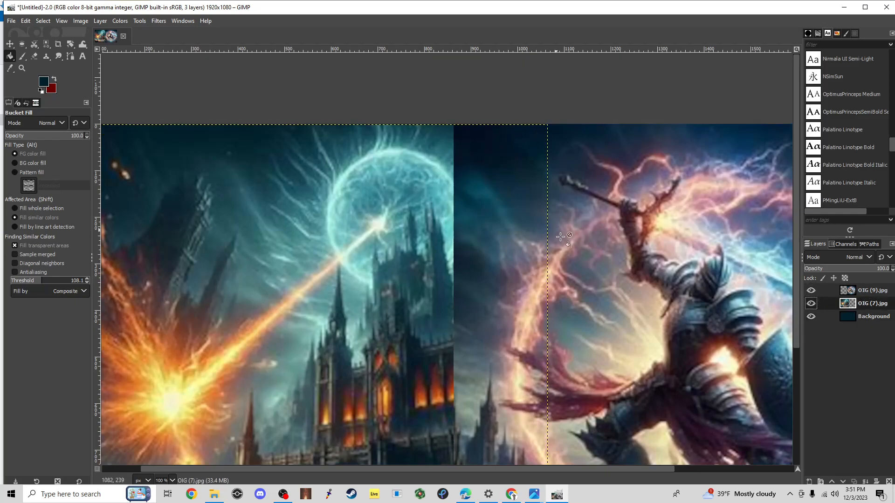
scroll(624, 289, down, 5)
scroll(622, 297, down, 2)
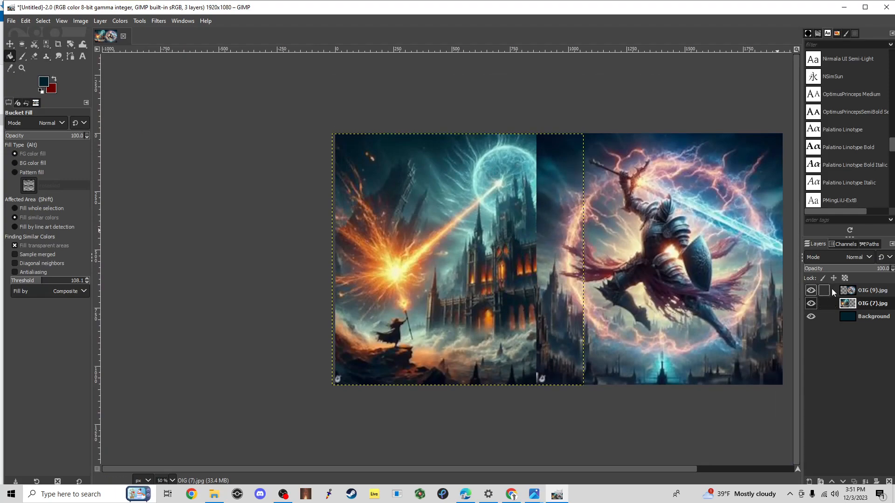
right_click(871, 303)
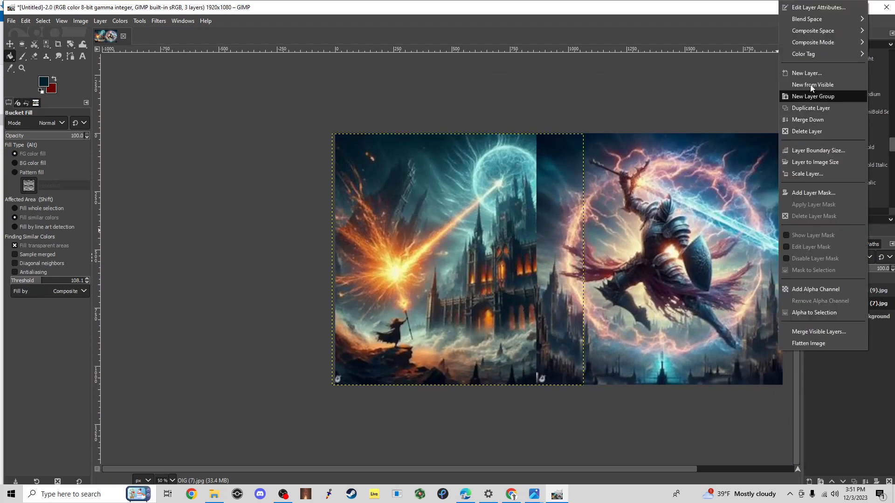
click(824, 110)
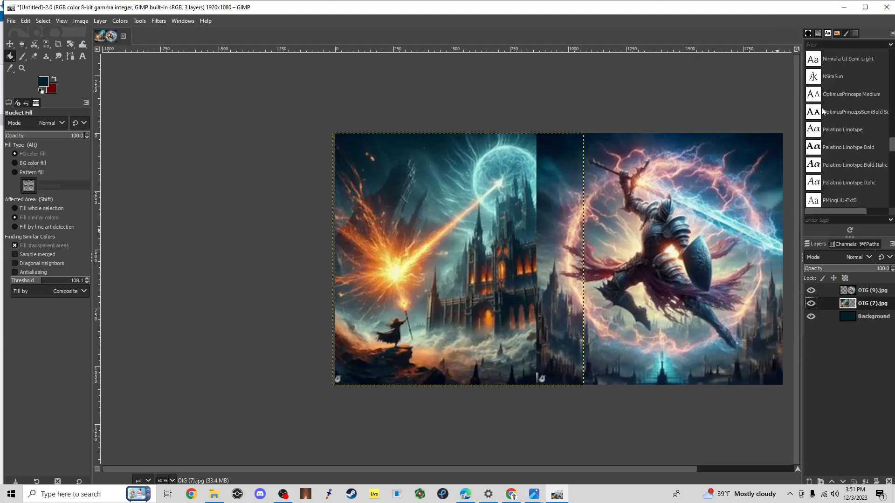
mouse_move(871, 303)
mouse_down()
mouse_move(866, 289)
mouse_move(863, 299)
mouse_up()
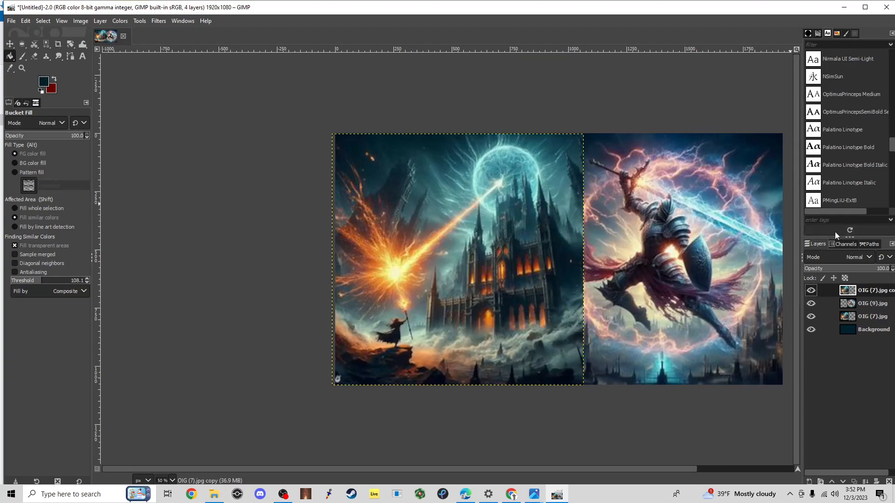
mouse_move(883, 269)
mouse_down()
mouse_move(850, 270)
mouse_move(873, 273)
mouse_up()
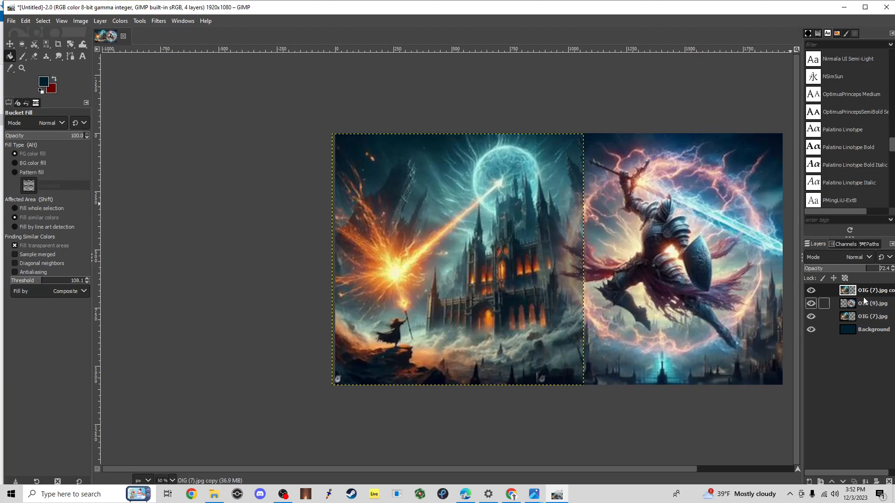
click(889, 304)
click(872, 319)
right_click(873, 323)
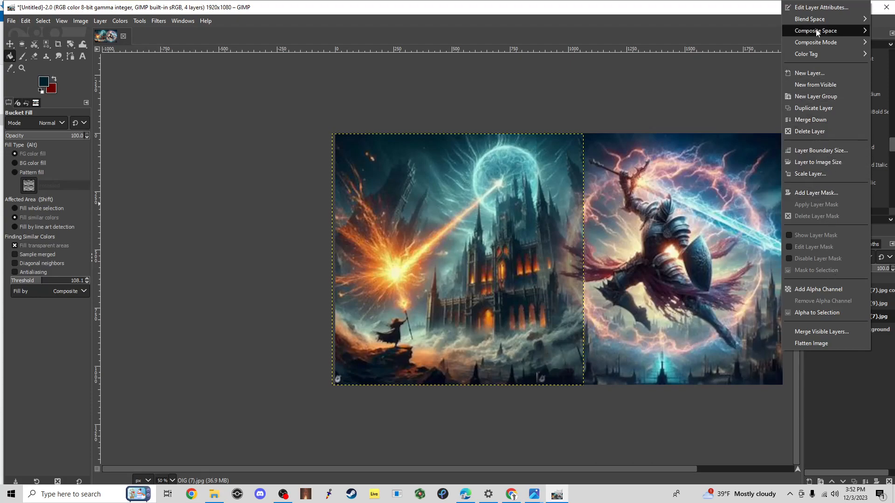
click(824, 108)
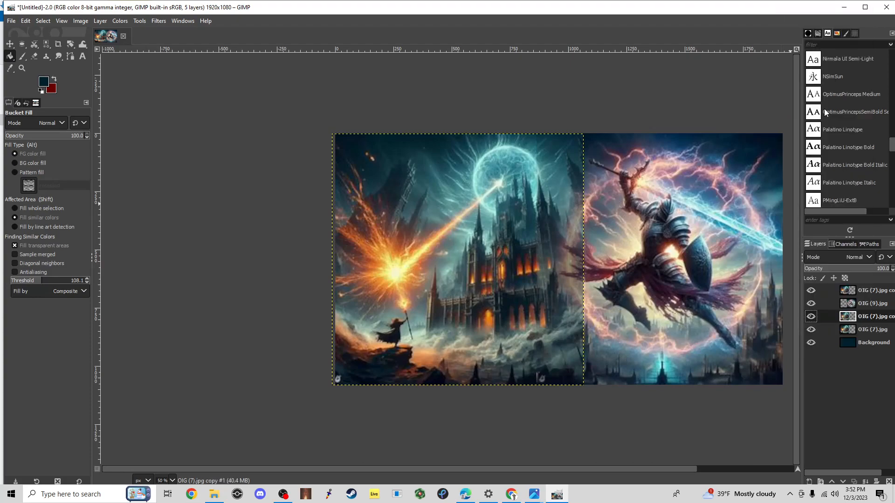
drag(881, 333, 869, 319)
right_click(869, 320)
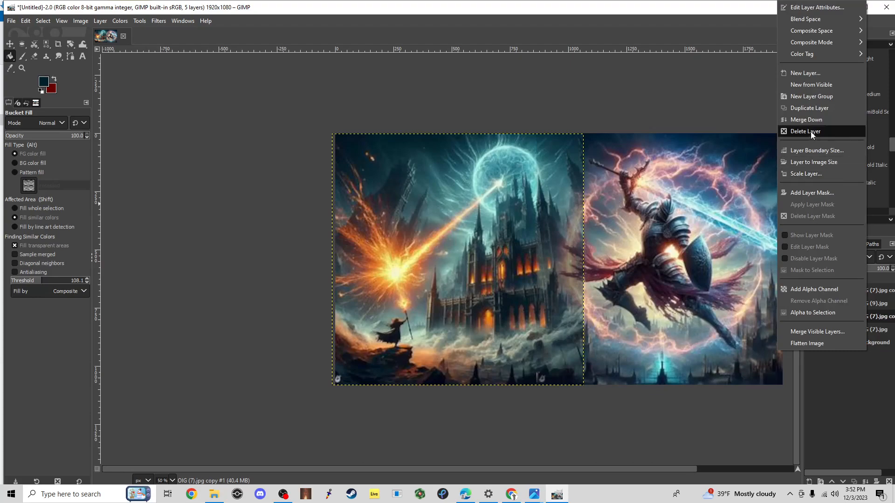
click(729, 99)
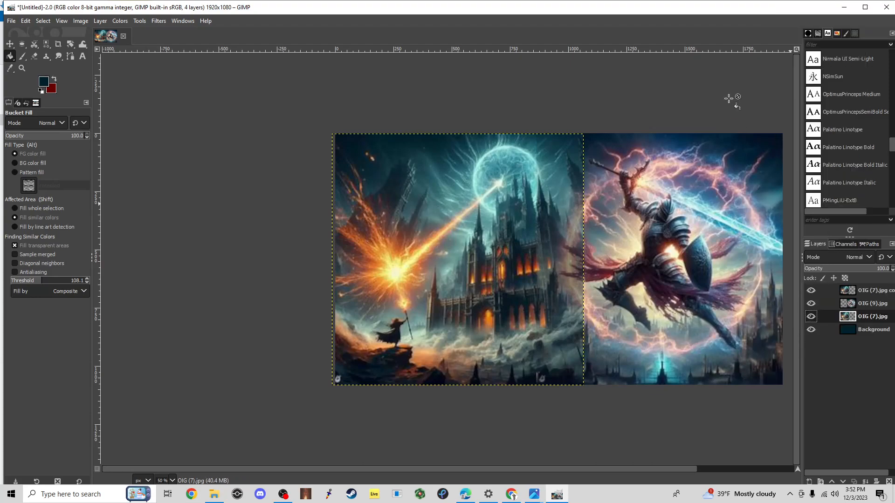
Duplicate the OIG (9).jpg layer and place the copy at the top of the layer stack with 48.1 opacity.
click(879, 306)
right_click(879, 305)
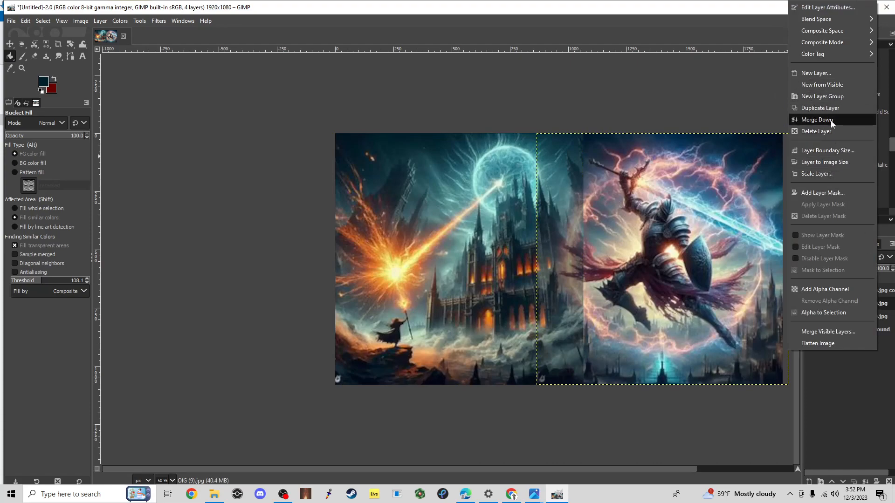
click(820, 107)
drag(879, 303, 843, 272)
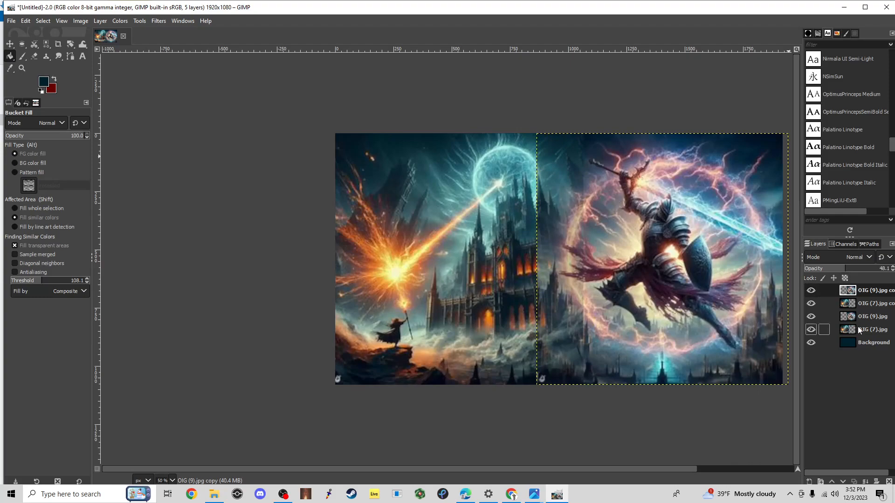
Examine how the layers blend by selecting each image layer and toggling its visibility off and back on.
click(871, 332)
click(869, 315)
click(869, 303)
click(869, 290)
click(811, 329)
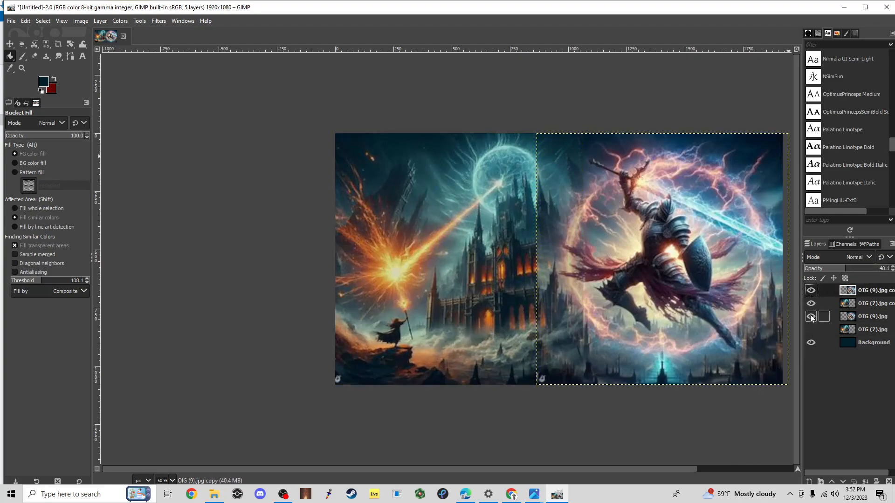
click(811, 317)
click(811, 303)
click(811, 290)
click(811, 290)
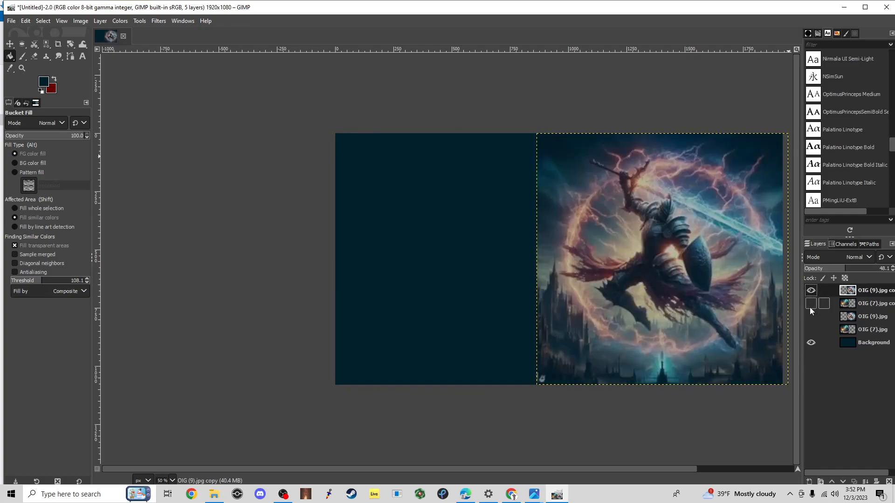
click(811, 304)
click(811, 316)
click(810, 329)
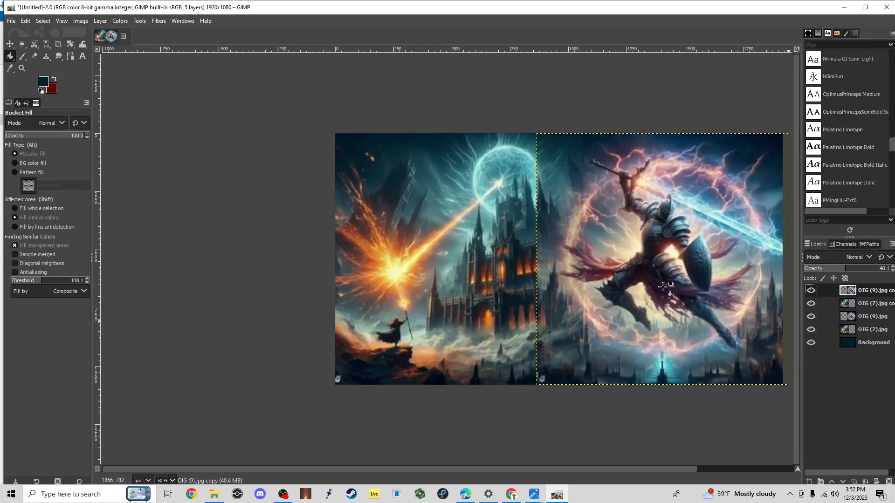
scroll(624, 285, down, 1)
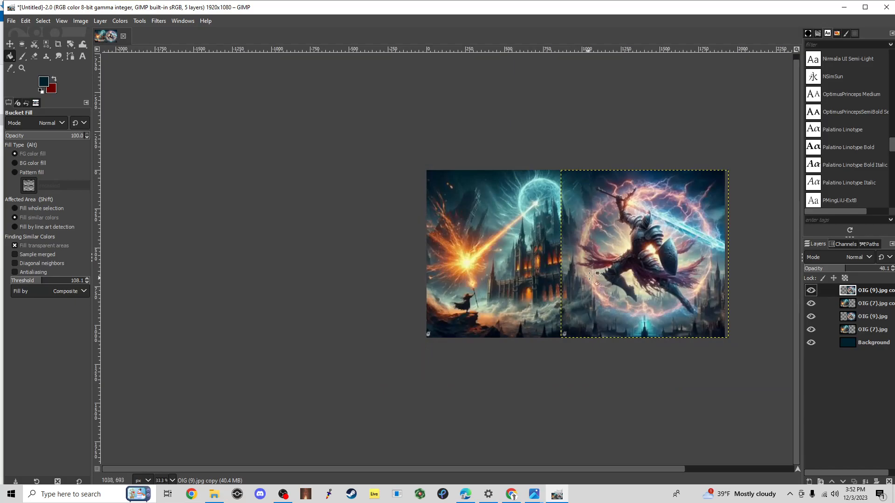
scroll(606, 240, up, 1)
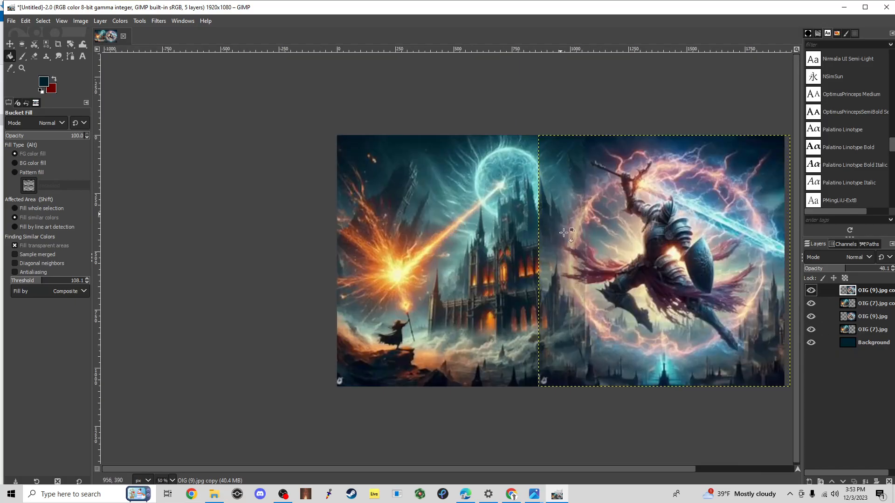
Switch to Photos to view mega mage build guide thumbnail.png as a text layout reference, and return to GIMP.
click(526, 492)
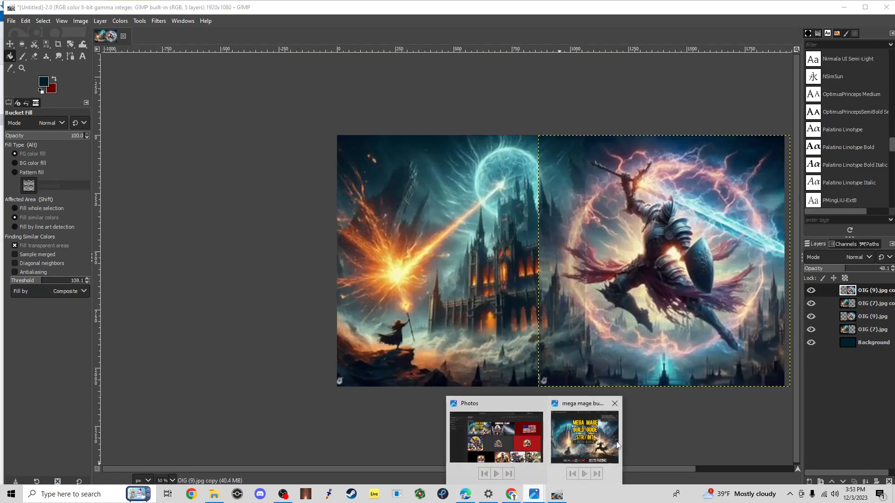
click(585, 438)
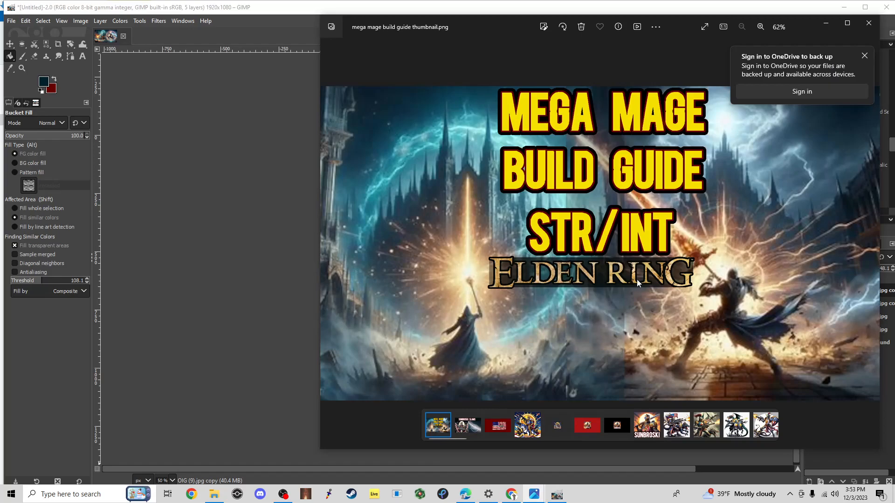
click(828, 23)
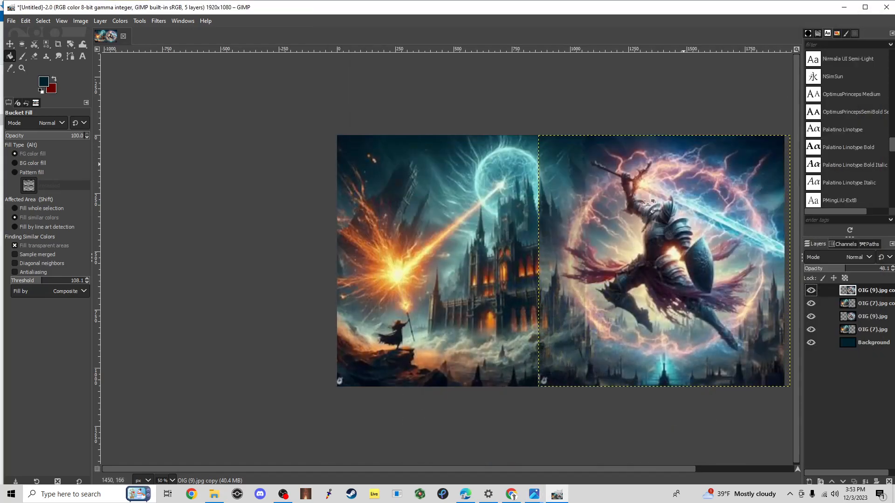
Start a text frame across the upper middle of the thumbnail and set its font to CARIBOLB Bold.
click(82, 57)
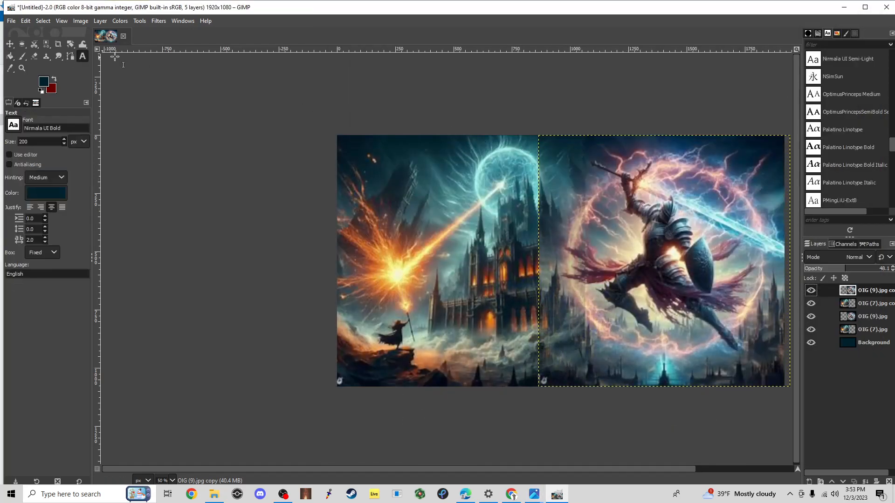
drag(482, 156, 720, 212)
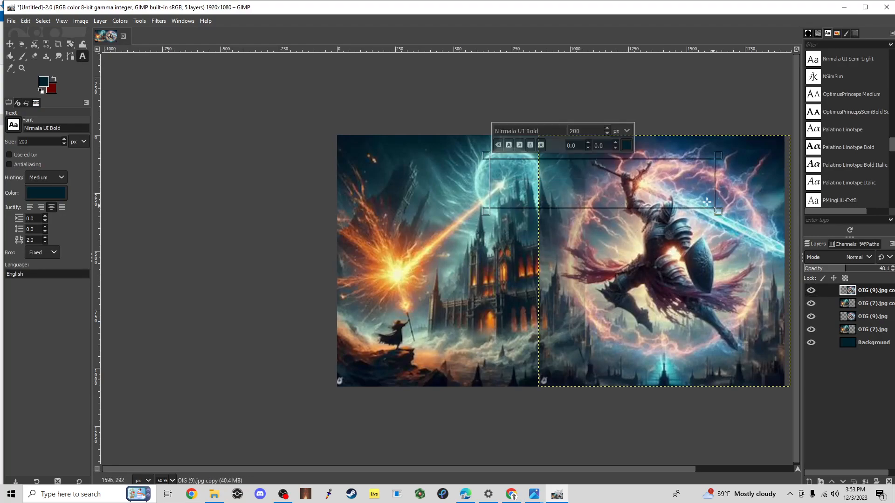
click(535, 131)
key(BackSpace)
text(car)
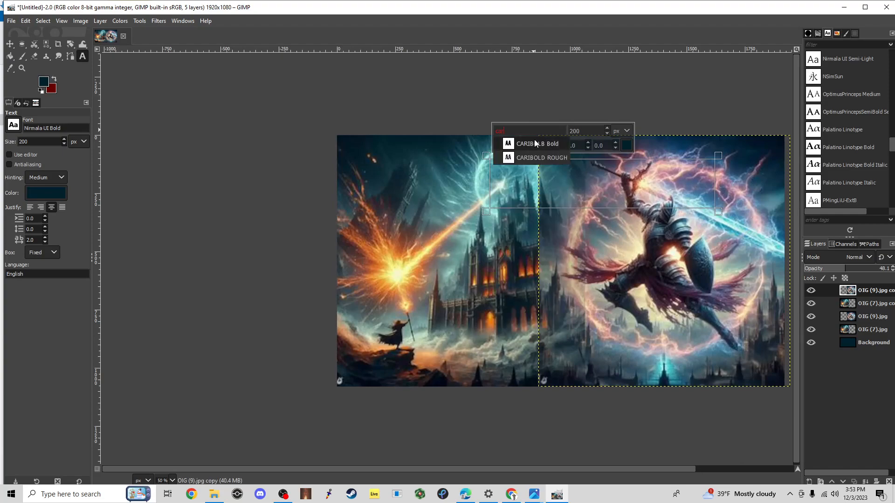
click(536, 144)
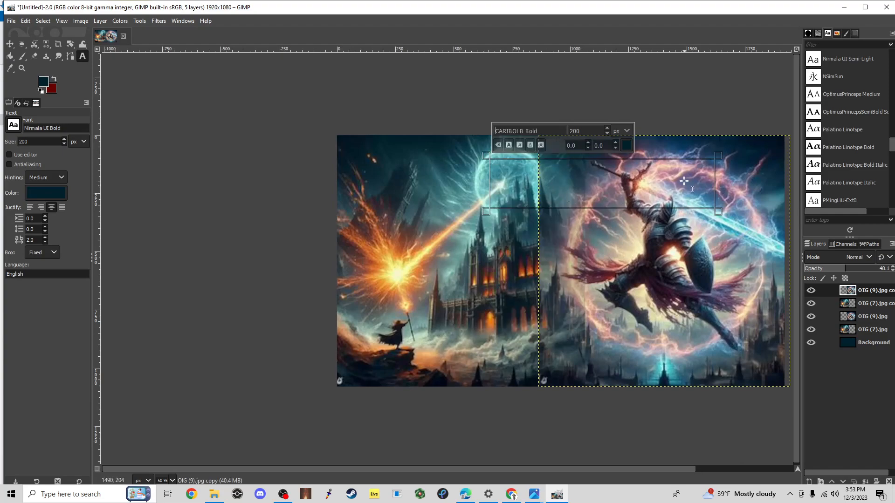
click(680, 112)
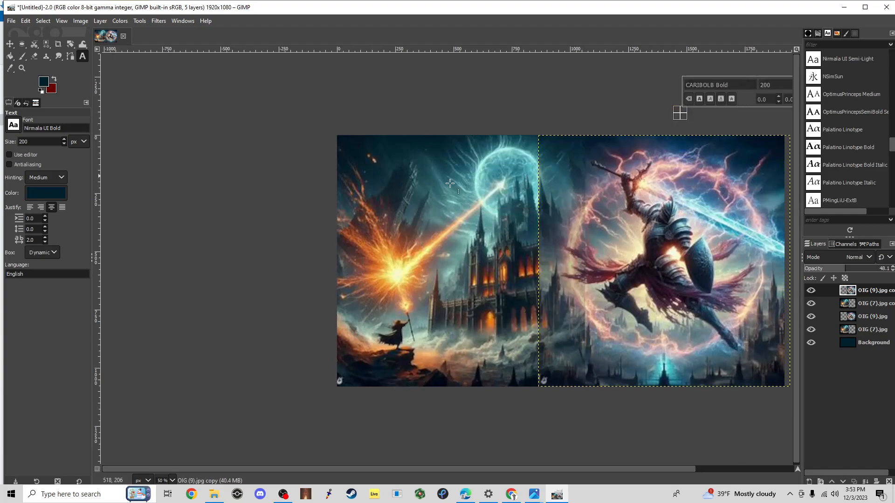
Draw a new wide text box from the castle's glowing orb past the knight's sword and set its text color to white.
drag(494, 157, 735, 198)
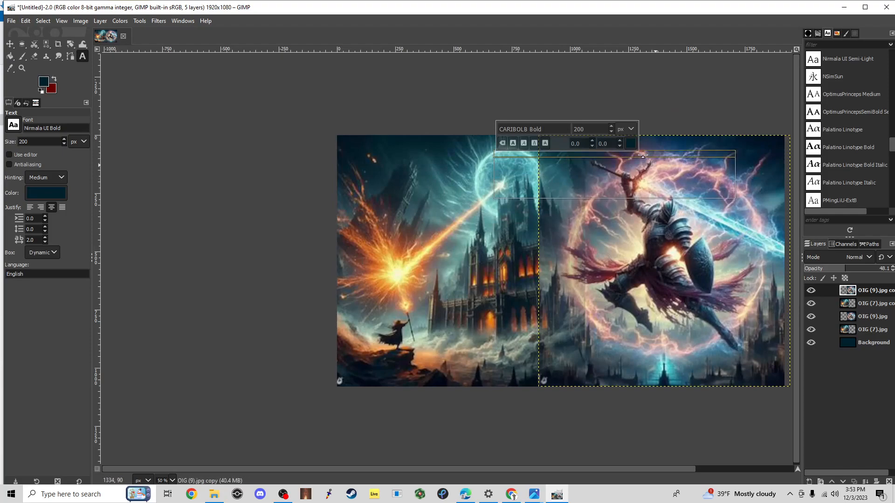
click(631, 144)
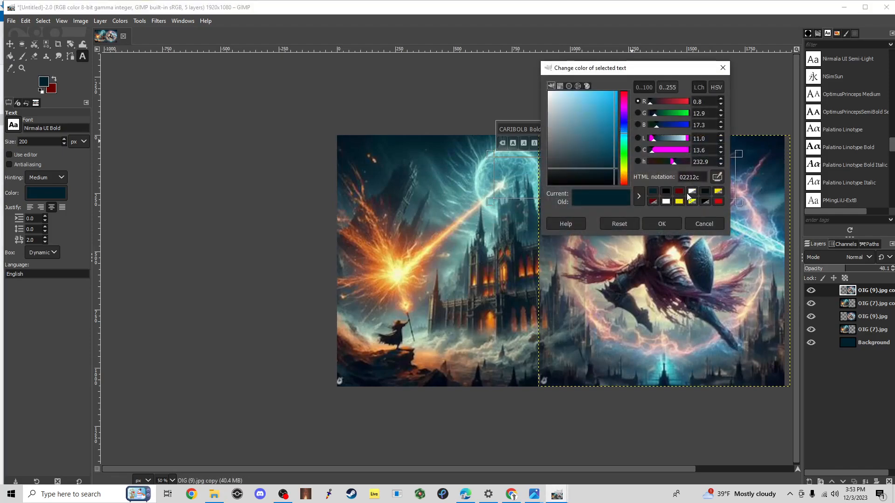
click(692, 191)
click(662, 224)
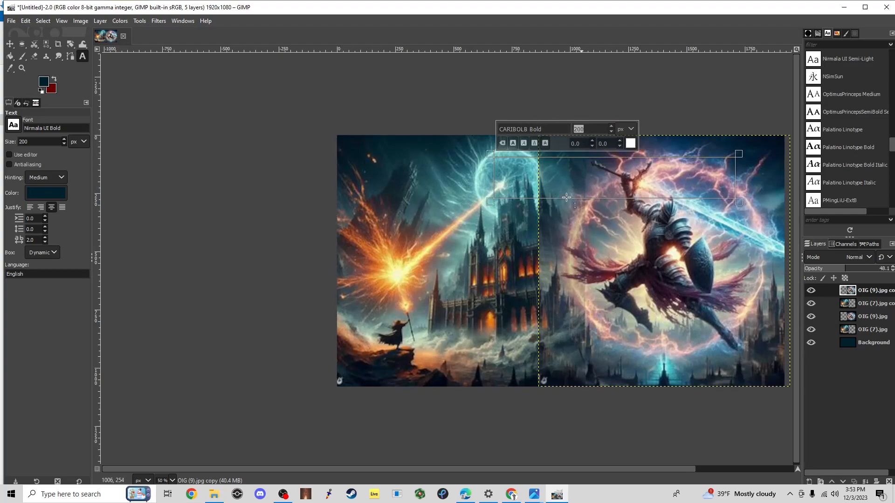
Enter the title "Sunbroski Teaches you how to make cool AI thumbnails", correct its typo, and extend the text box to the image's lower edge.
text(Sunbros)
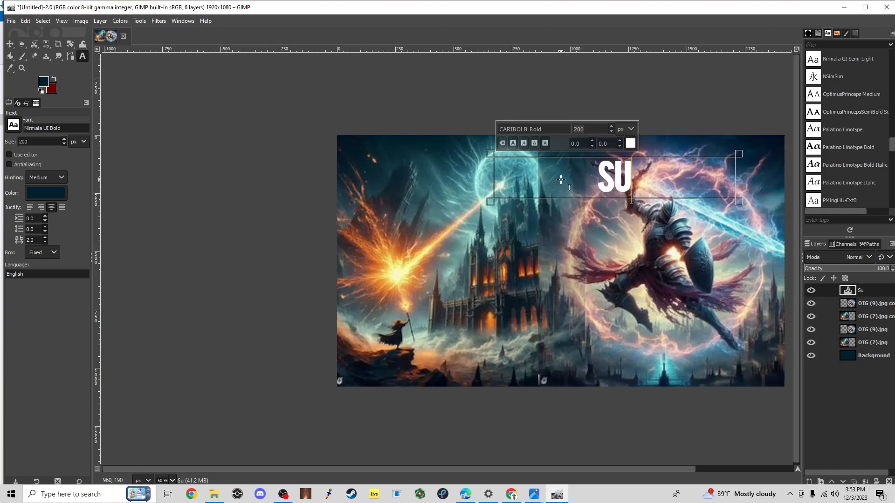
text(ki)
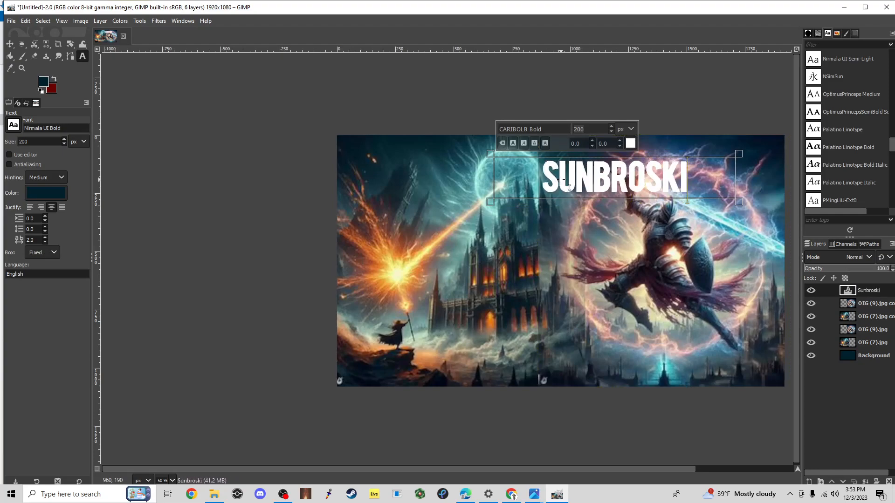
text( Teaches you how to make youtube thumbna)
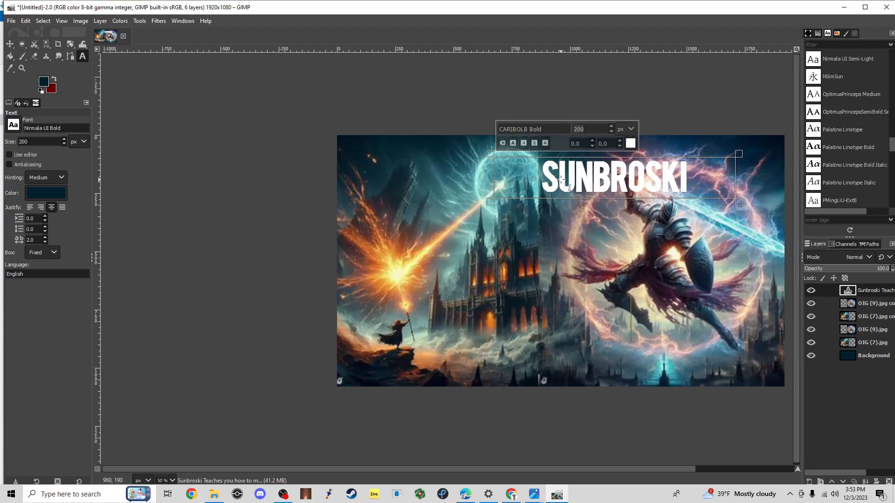
text(ils in)
drag(624, 200, 629, 391)
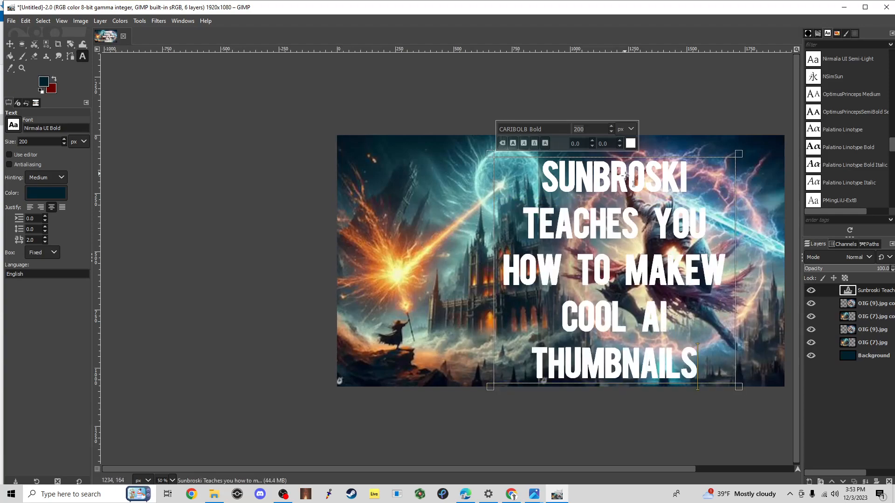
click(705, 259)
key(Delete)
Select the white title lettering by color and grow the selection by 5 px.
drag(699, 356, 514, 153)
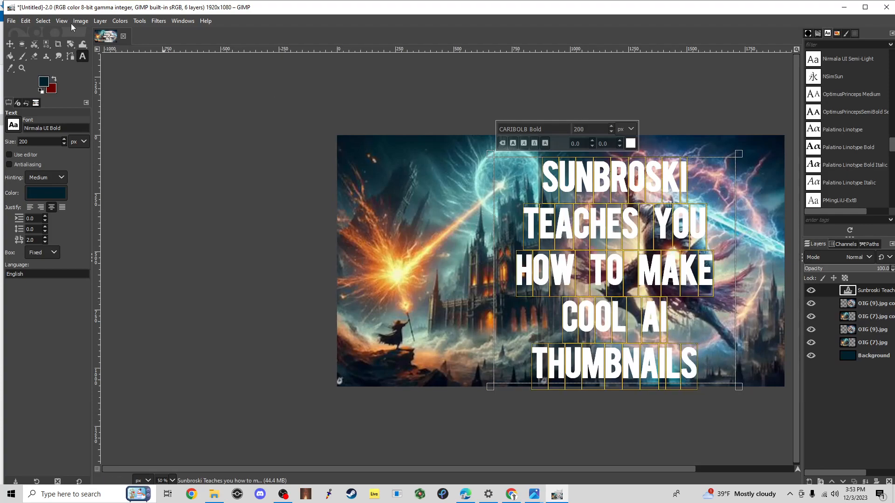
click(46, 44)
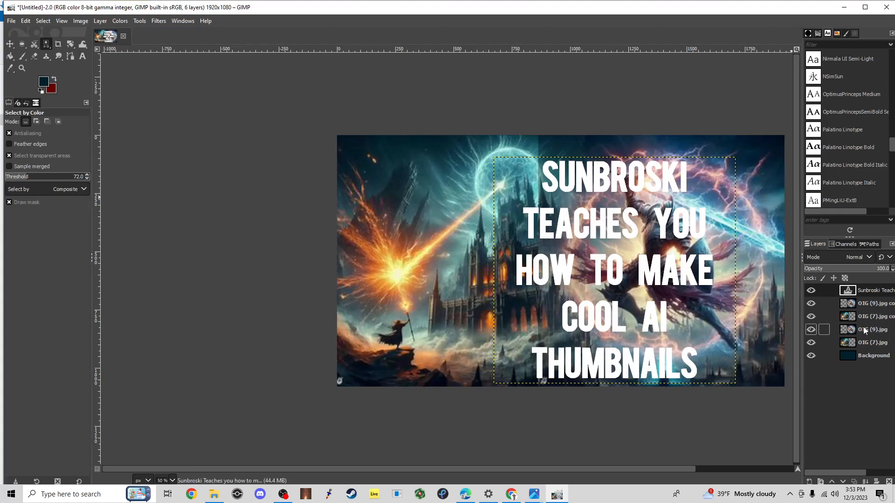
scroll(579, 224, up, 1)
click(579, 224)
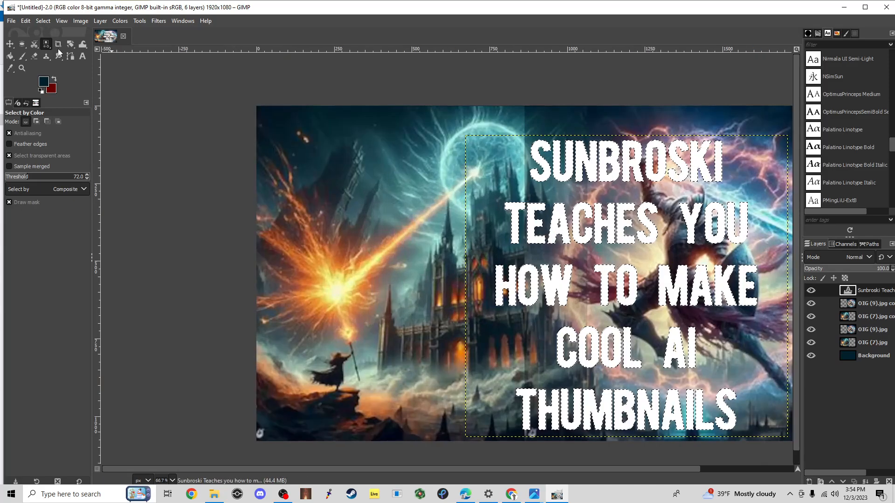
click(43, 21)
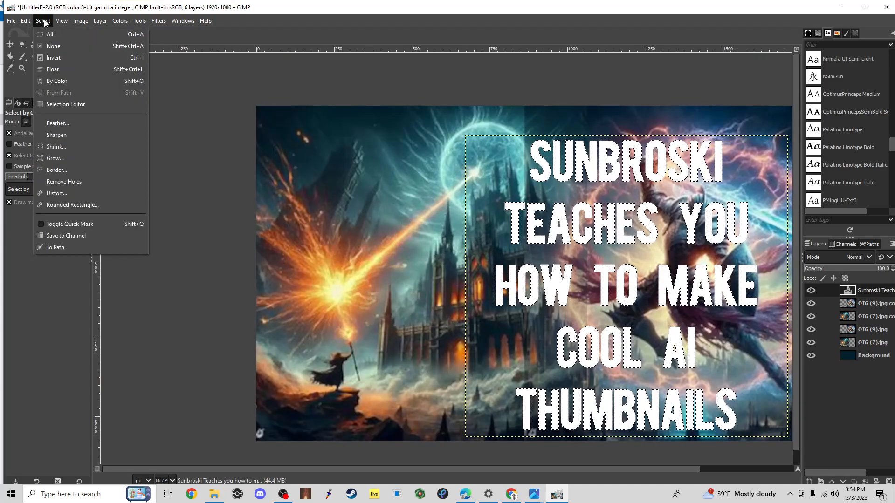
click(85, 158)
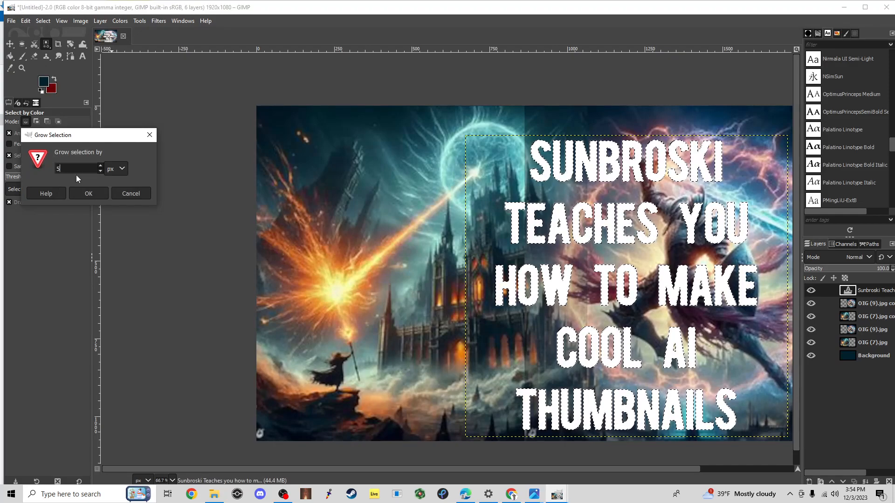
click(87, 194)
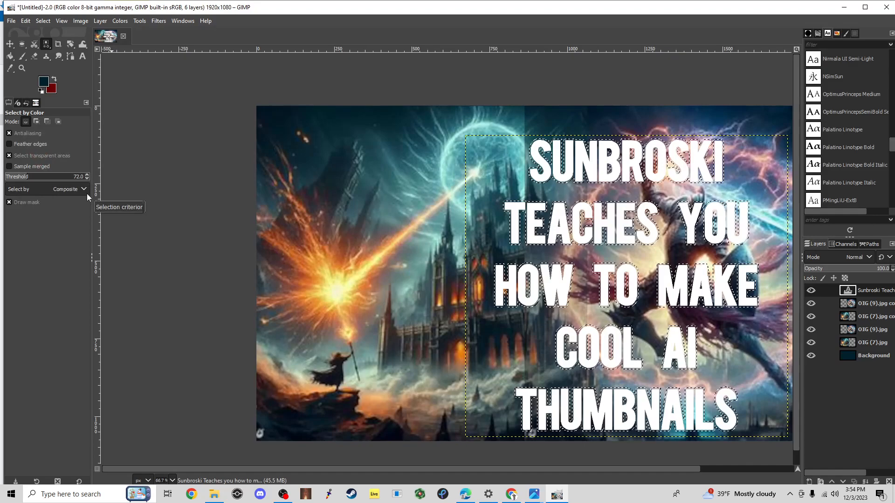
Make dark red the foreground color and bucket-fill the grown selection around the title letters as an outline.
scroll(142, 90, up, 2)
click(54, 79)
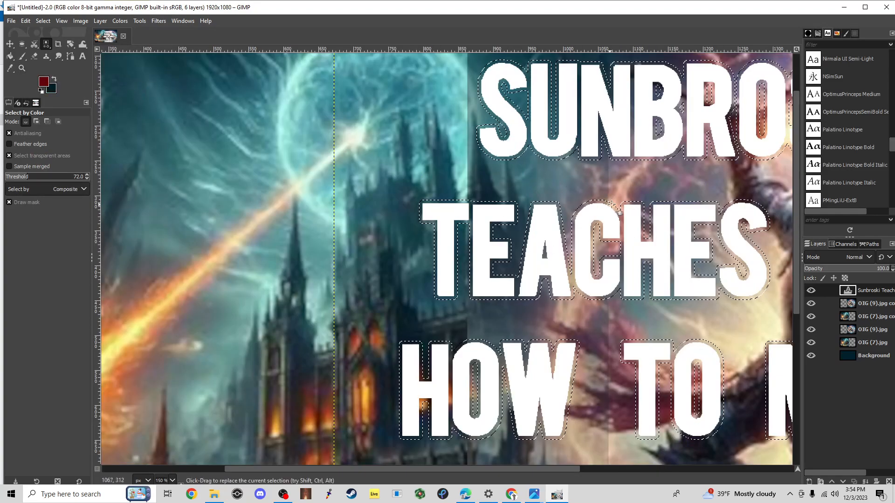
click(10, 56)
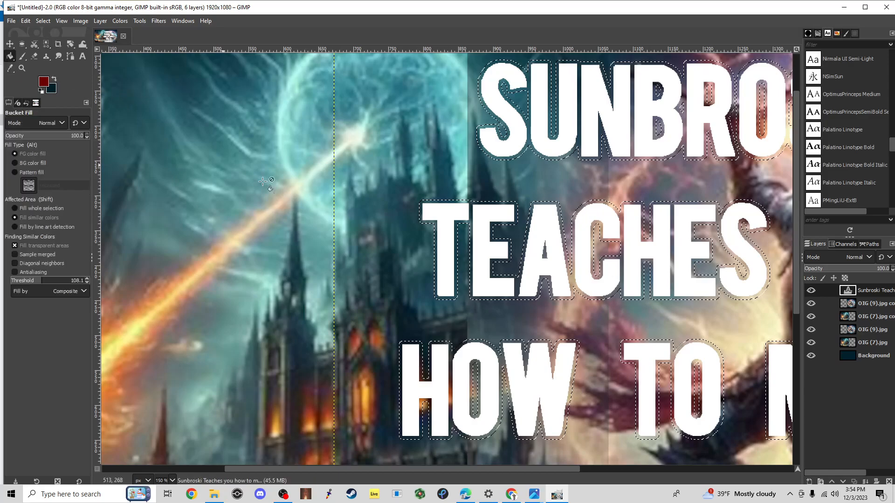
click(492, 201)
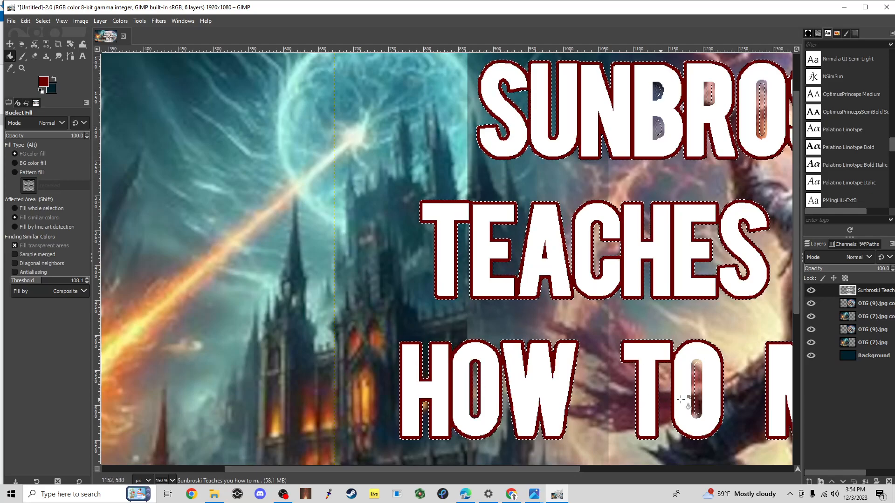
Fill the enclosed selection areas inside the letters of SUNBROSKI, YOU and MAKE with dark red.
drag(554, 470, 657, 476)
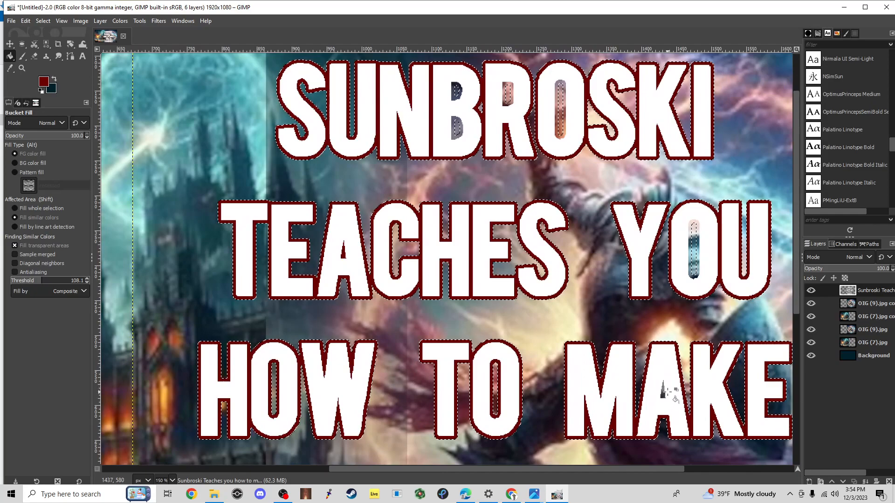
click(663, 393)
click(694, 262)
scroll(491, 175, up, 3)
click(506, 169)
click(560, 169)
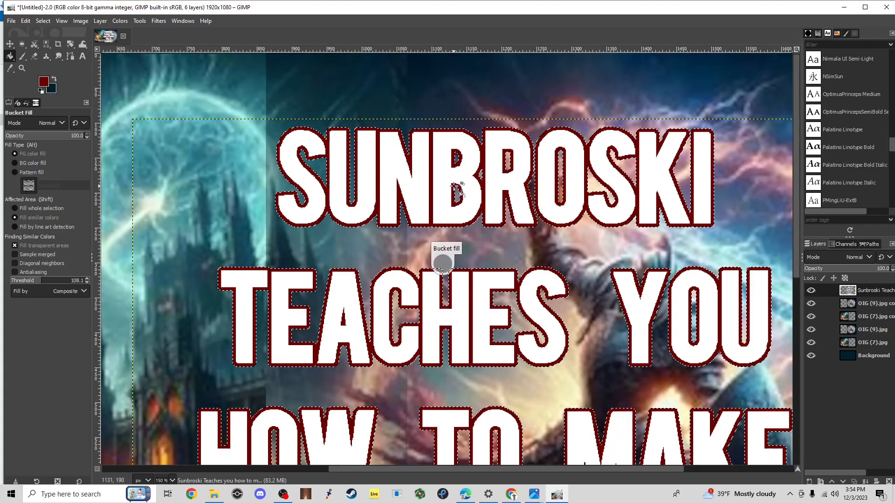
Fill the enclosed selection areas inside the letters of COOL AI and THUMBNAILS with dark red.
scroll(587, 308, down, 9)
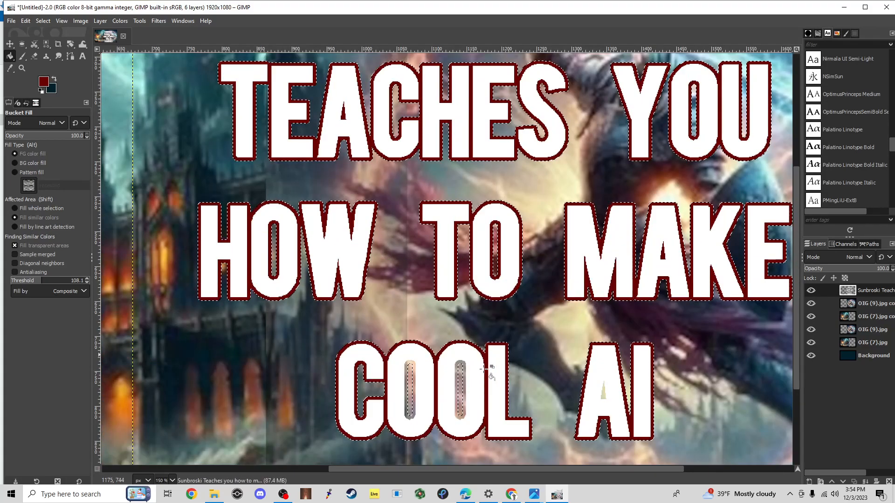
click(462, 370)
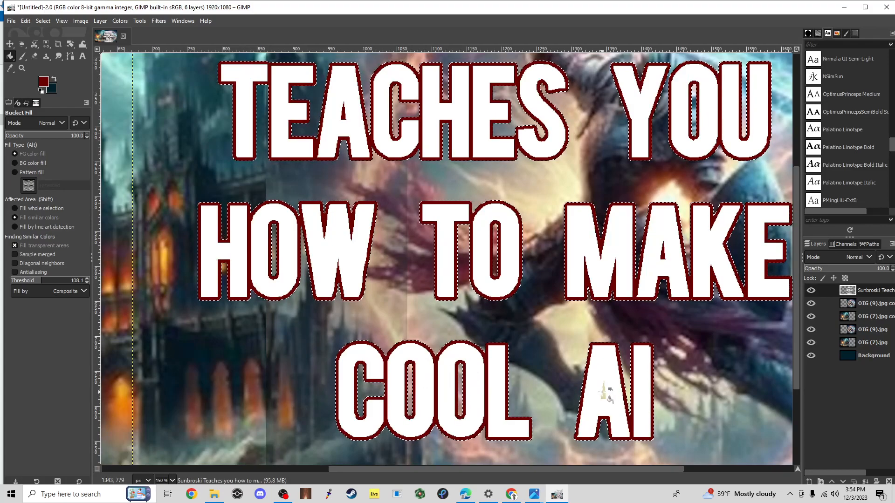
scroll(688, 370, down, 4)
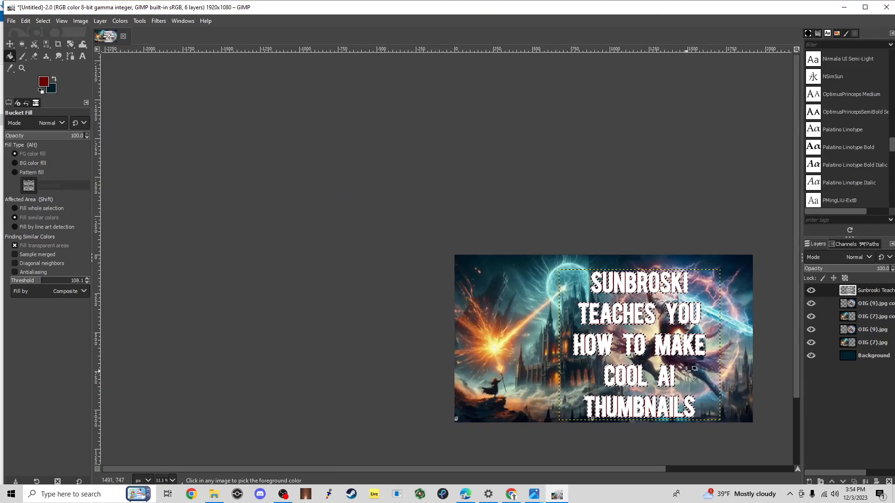
scroll(688, 370, up, 2)
scroll(620, 344, up, 2)
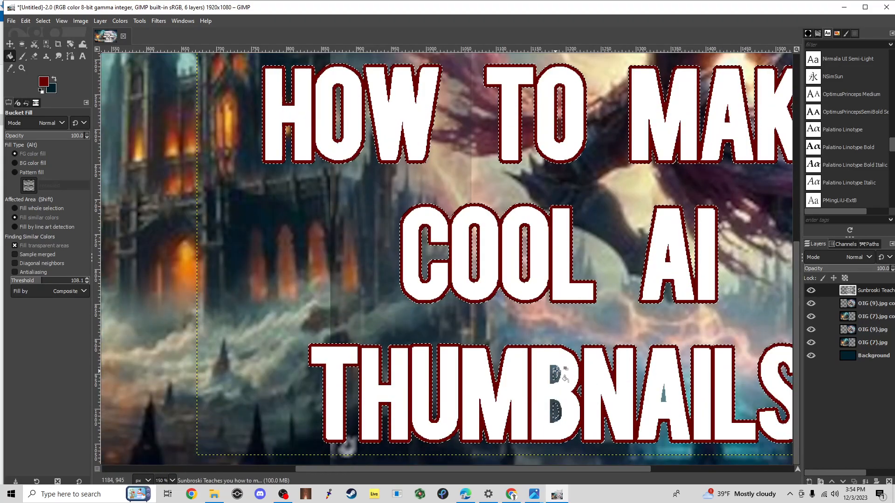
click(555, 372)
click(554, 410)
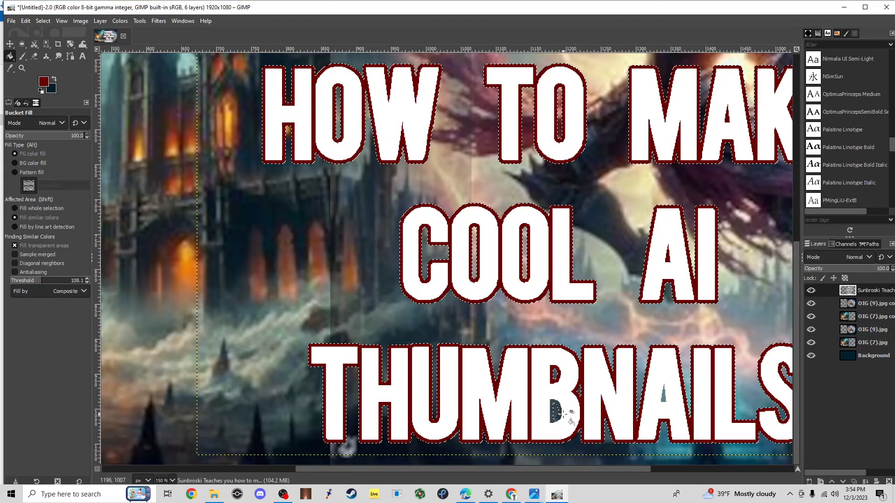
click(664, 395)
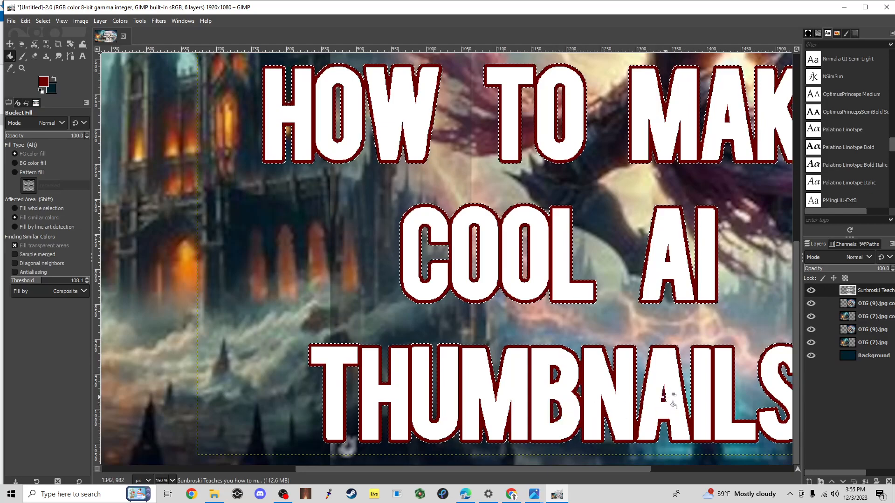
Select the white title lettering by color again and grow the selection by 15 px.
scroll(620, 283, down, 1)
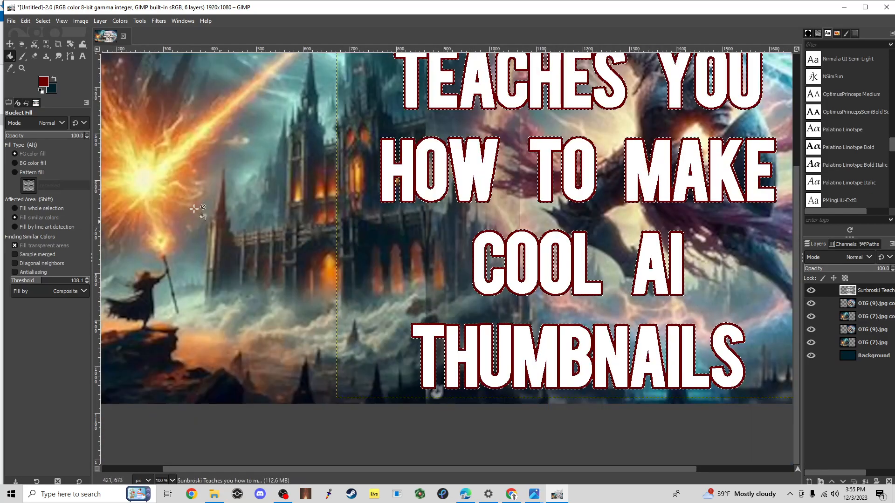
click(47, 43)
click(473, 169)
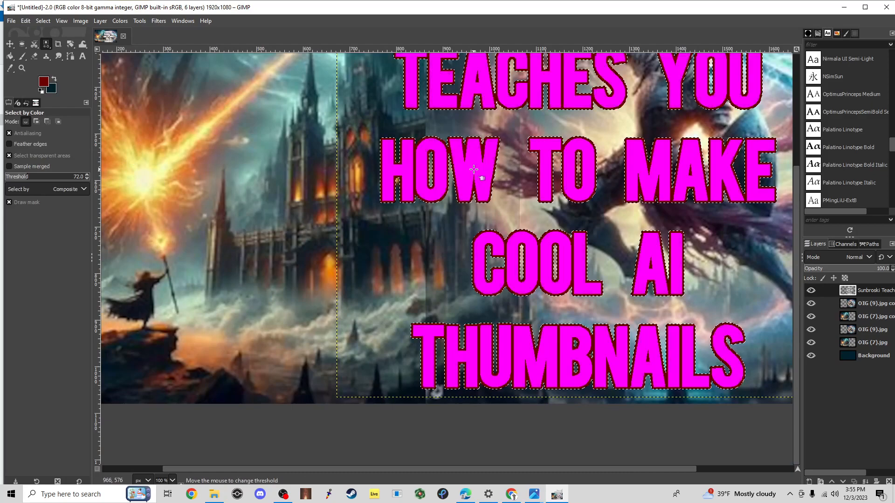
click(41, 21)
click(80, 158)
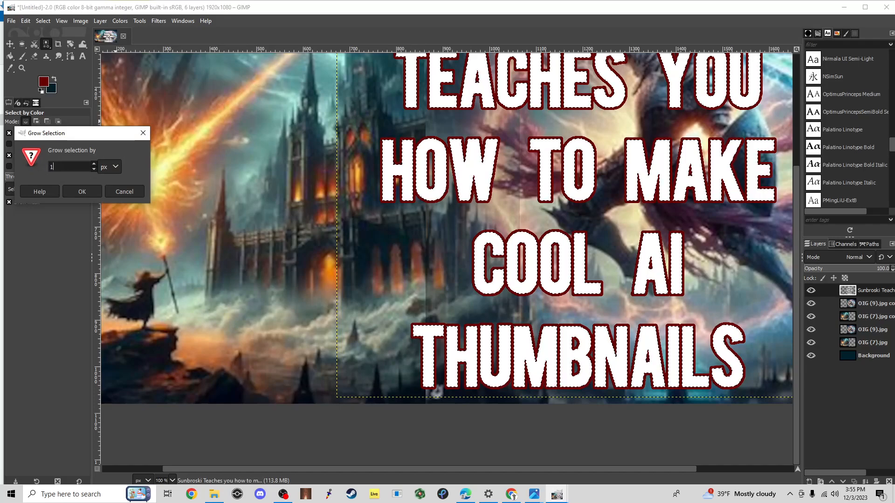
click(82, 192)
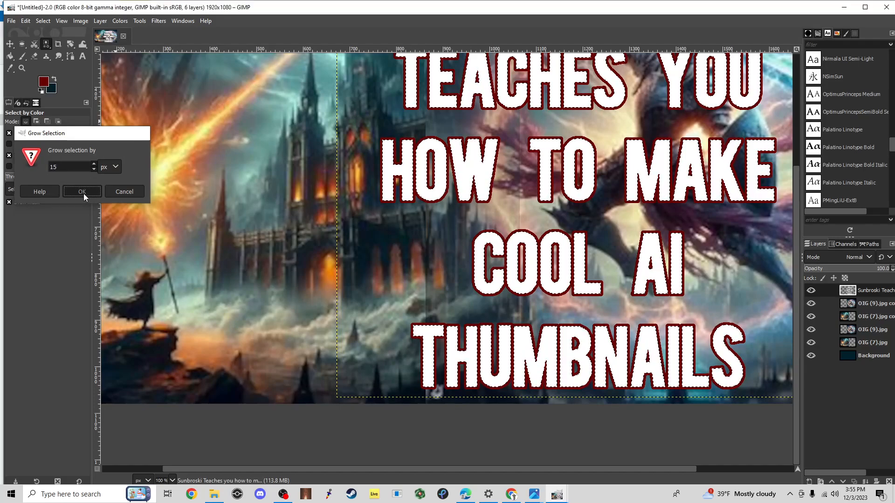
Set the foreground color to black and bucket-fill the grown selection to add an outer outline around the red one.
click(9, 56)
click(55, 79)
click(43, 81)
click(193, 183)
click(169, 211)
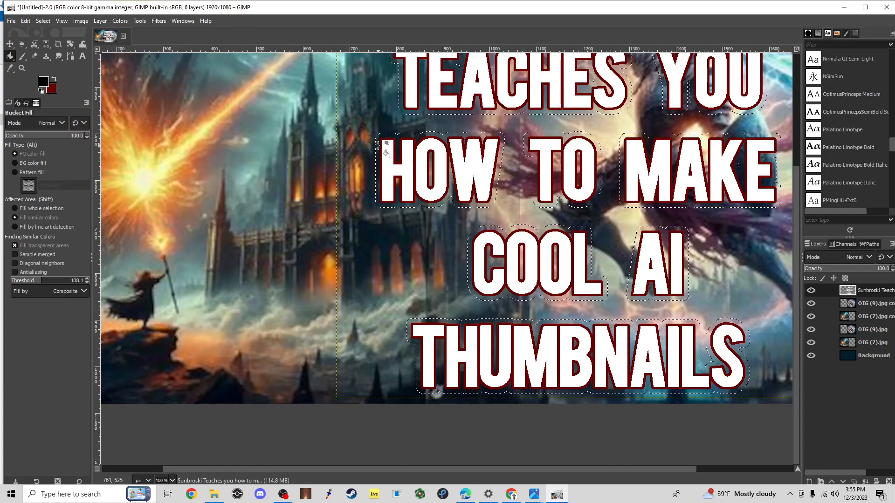
click(377, 146)
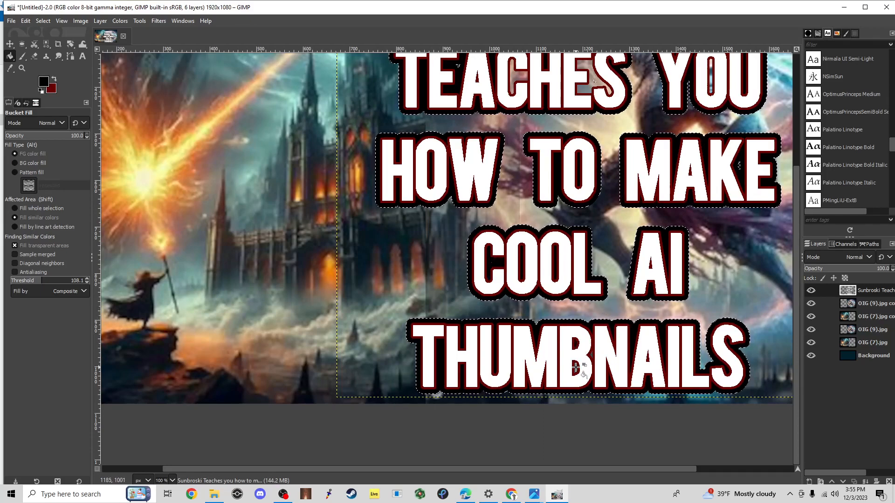
Fill the remaining gaps inside the letters of TEACHES and SUNBROSKI with black, undoing the fill that covers the red outline.
scroll(575, 345, up, 5)
click(517, 232)
key(ctrl+z)
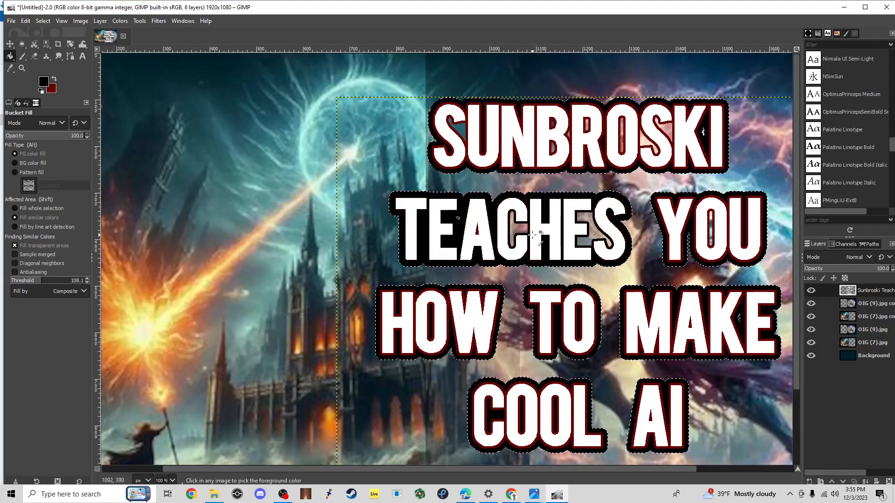
click(591, 230)
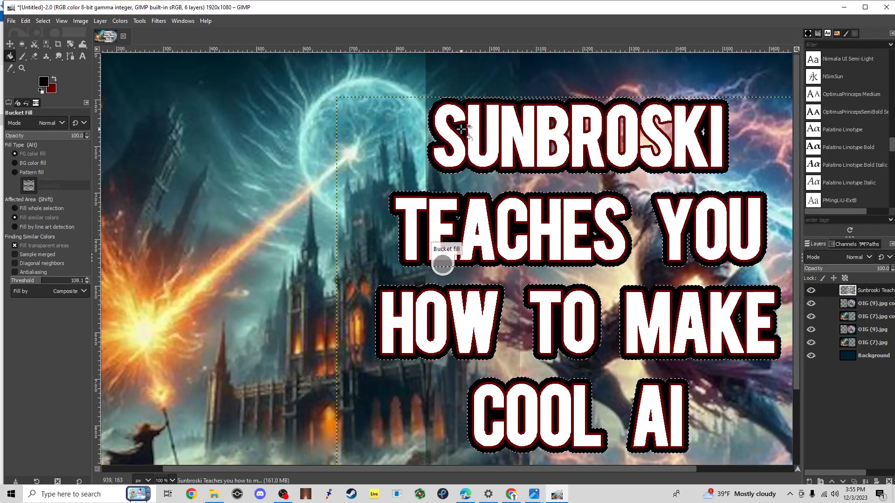
click(553, 149)
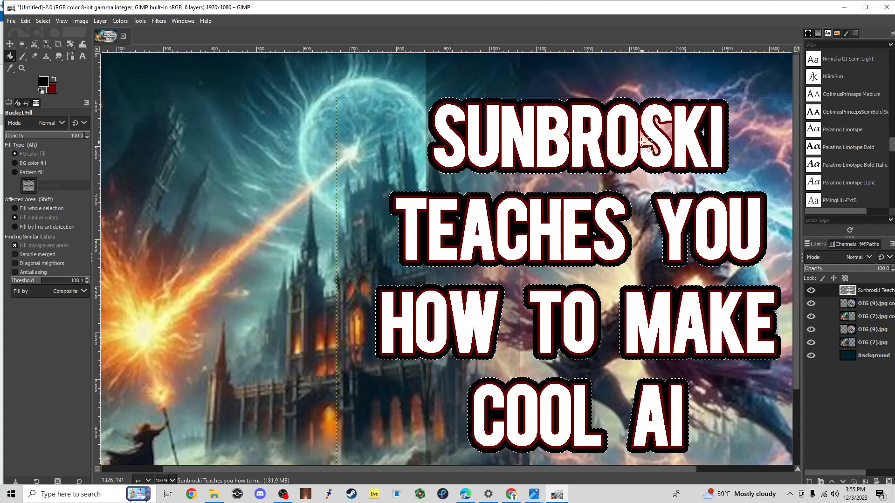
Move the outlined title layer left toward the middle of the thumbnail and clear the selection.
scroll(669, 127, down, 3)
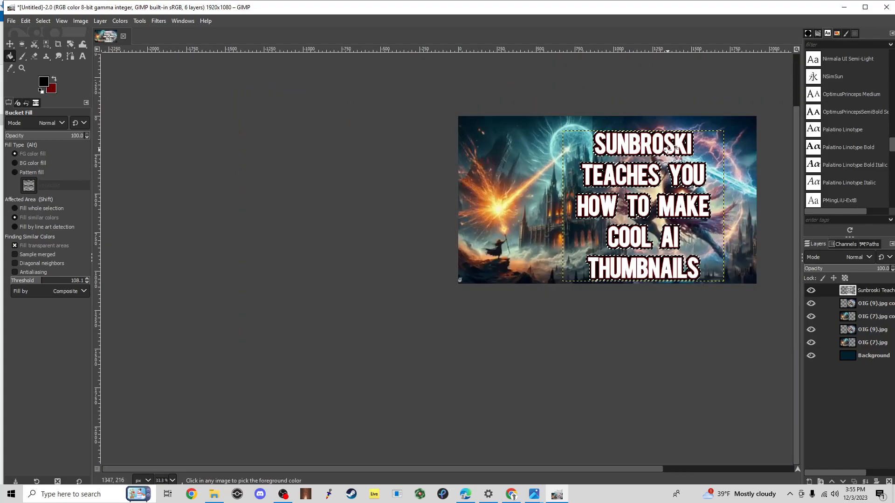
scroll(670, 139, up, 1)
click(10, 43)
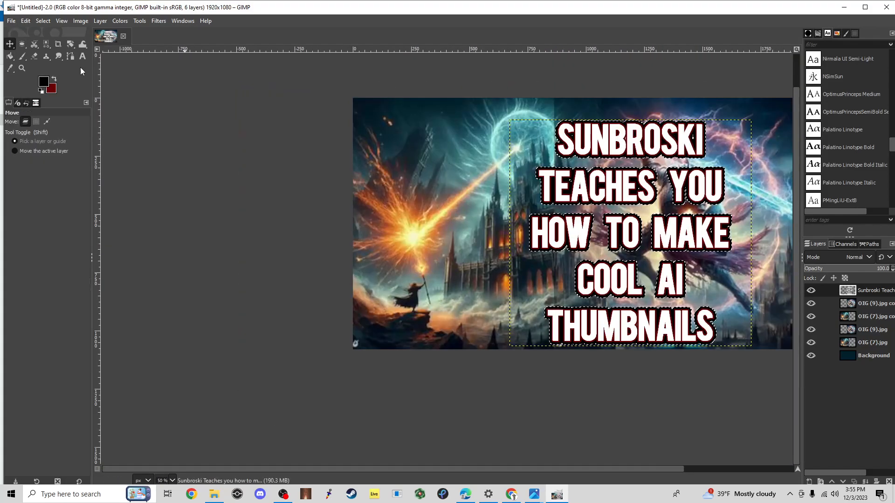
click(589, 143)
drag(589, 143, 500, 132)
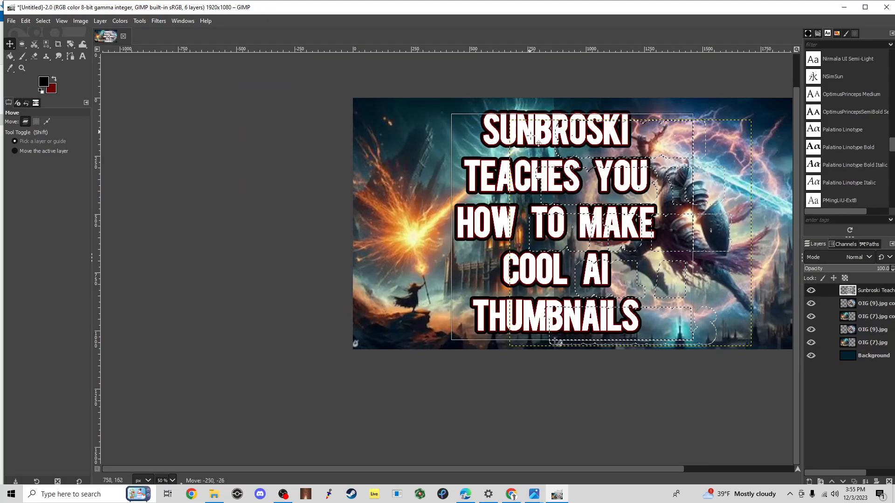
drag(521, 139, 533, 136)
key(ctrl+shift+a)
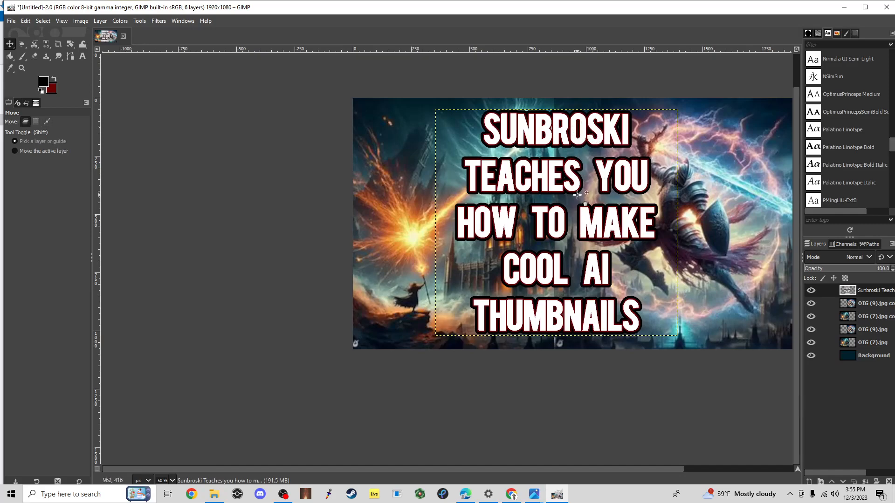
Nudge the title layer slightly right and up to place it between the mage and the knight.
scroll(650, 207, down, 2)
scroll(643, 228, up, 1)
scroll(643, 226, up, 4)
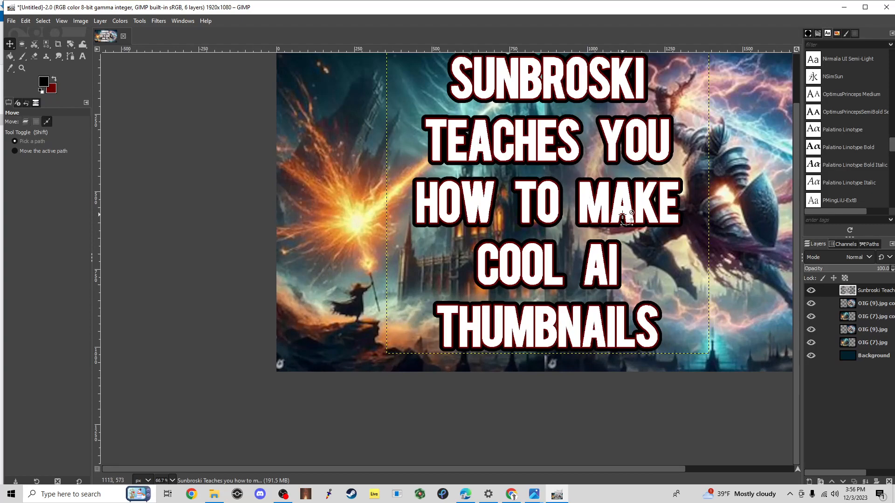
scroll(597, 203, down, 1)
drag(595, 202, 605, 199)
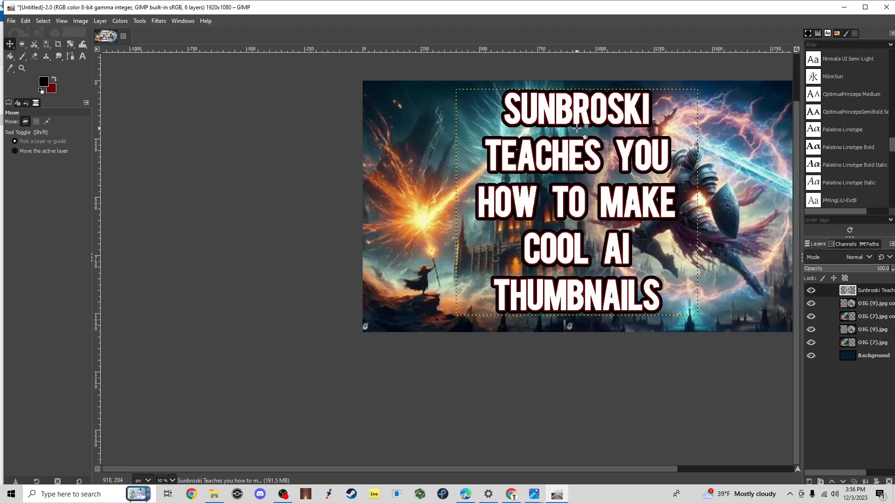
scroll(660, 173, down, 2)
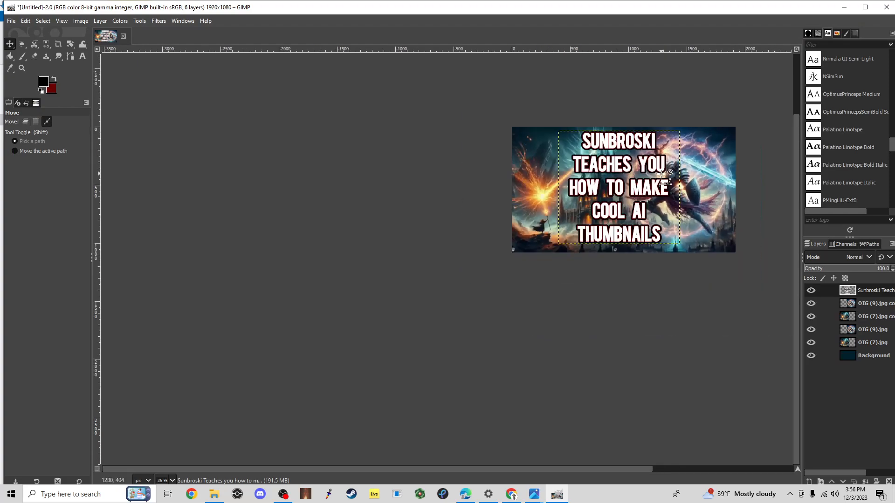
Scale the title layer to a width of 700 px and move it up near the top edge of the image.
right_click(875, 294)
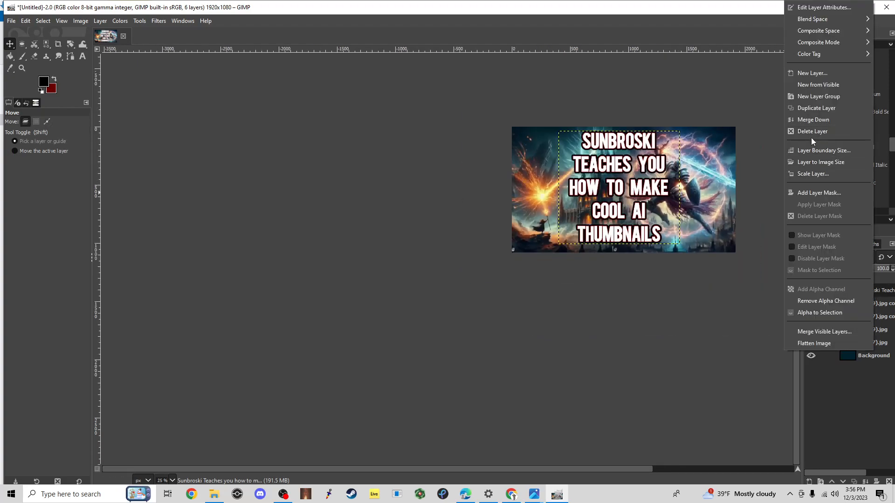
click(825, 174)
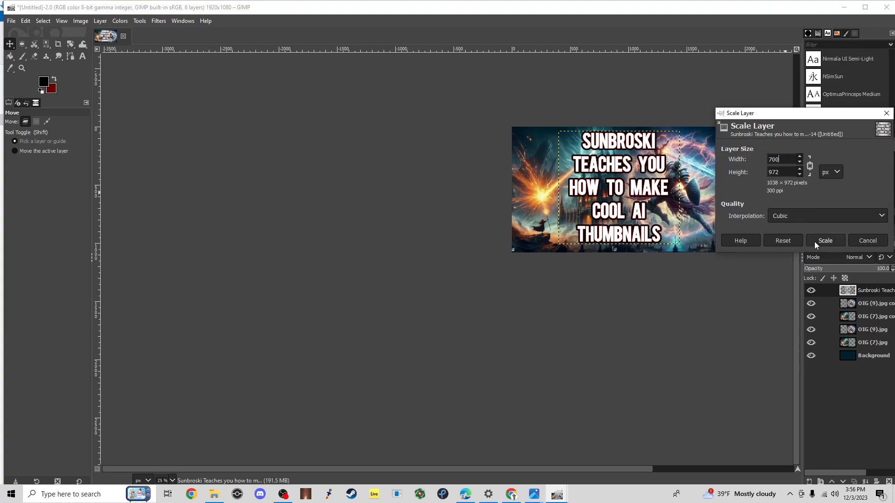
click(815, 240)
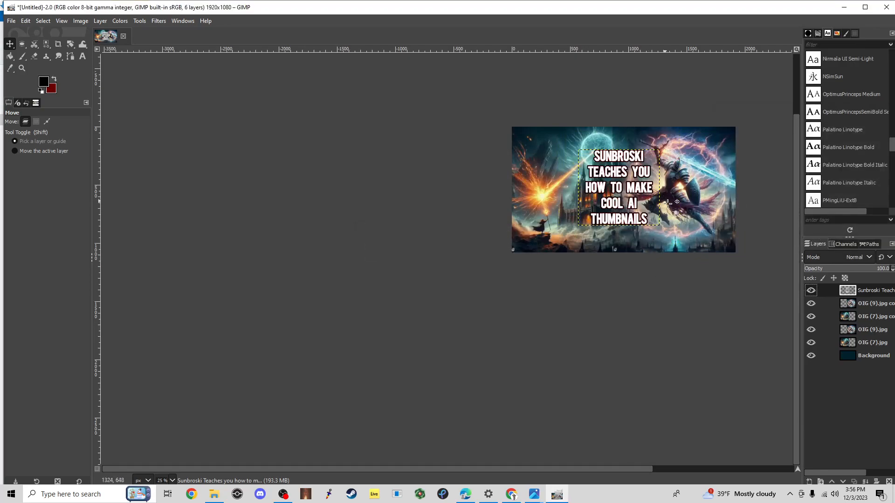
ctrl+scroll(665, 201, up, 1)
ctrl+scroll(664, 196, up, 1)
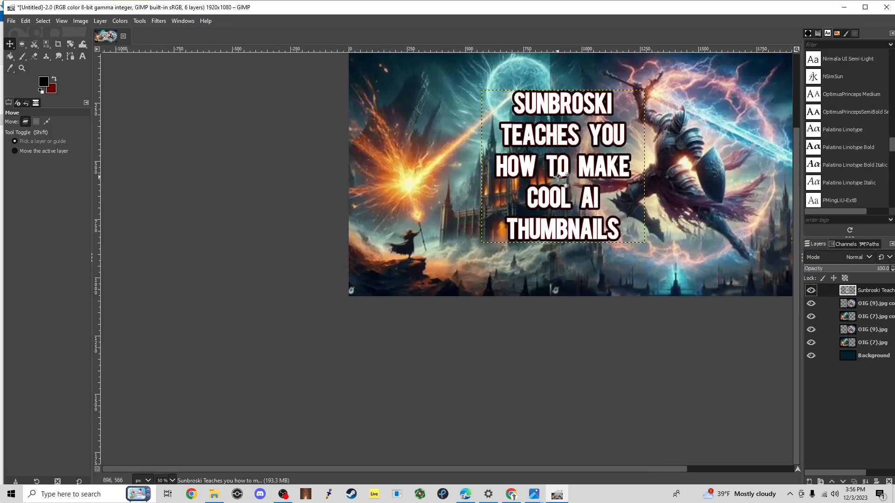
scroll(626, 214, up, 2)
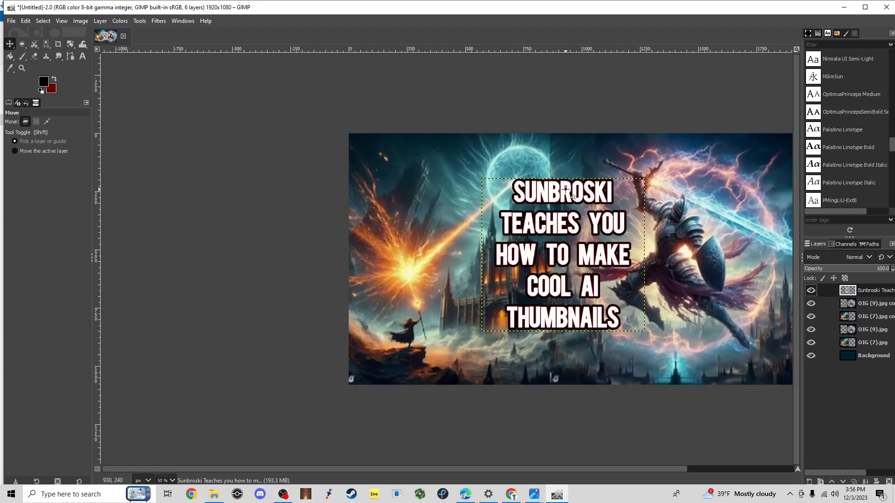
drag(562, 195, 568, 160)
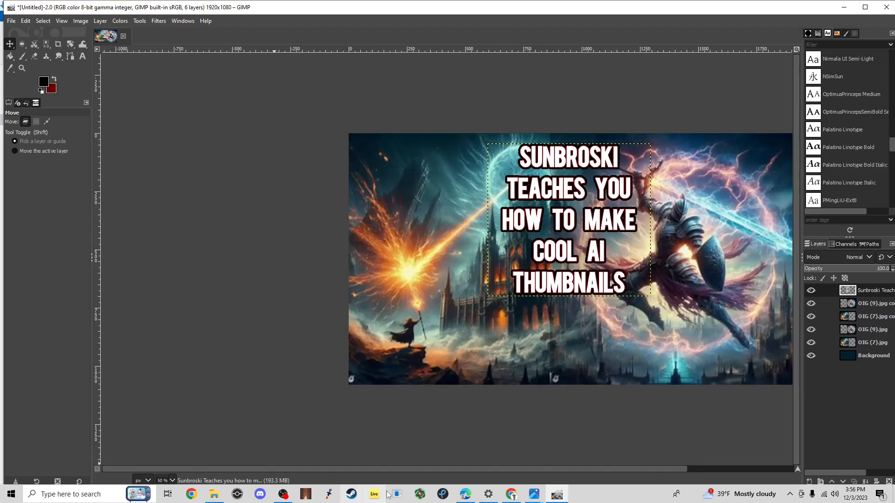
Switch to Chrome and search Google Images for "ELDEN RING VECTOR" in a new tab.
click(511, 494)
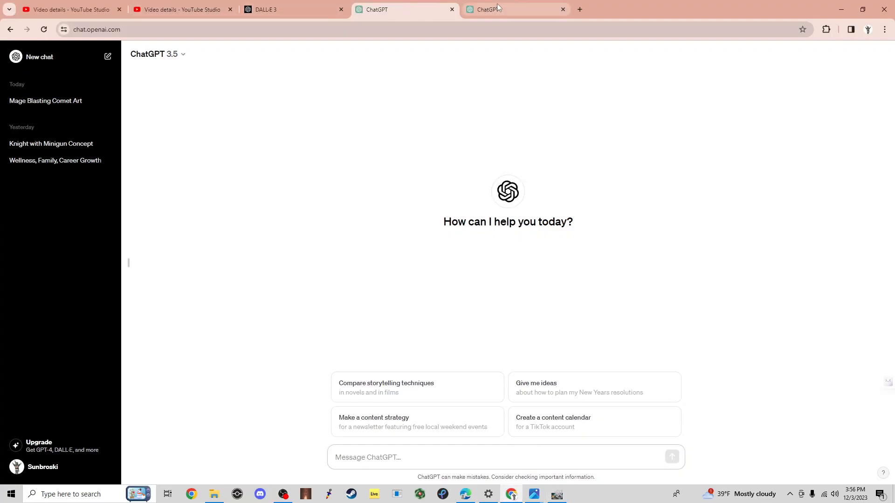
click(578, 11)
text(elden ring vec)
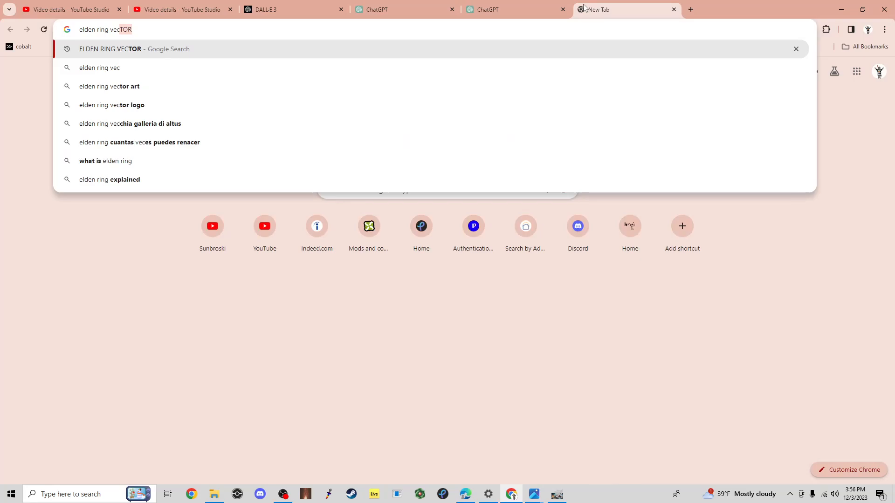
key(Return)
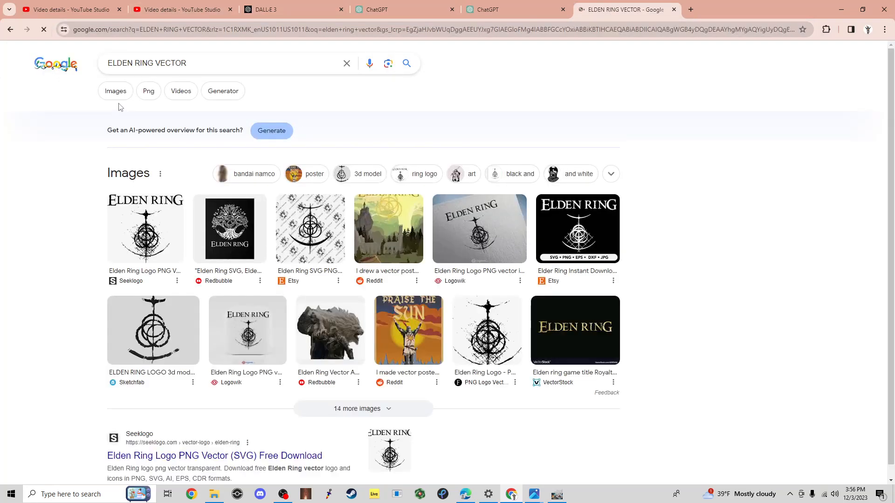
click(115, 94)
scroll(417, 370, down, 3)
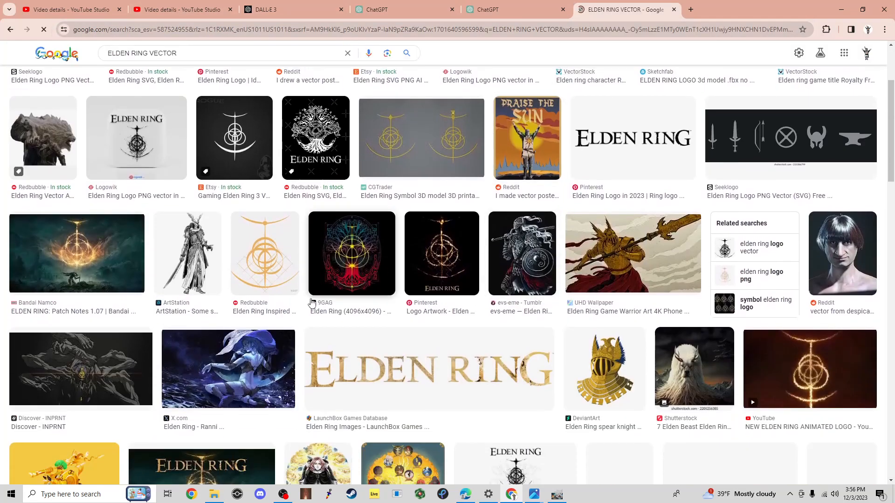
Open the gold transparent Elden Ring logo from LaunchBox Games Database and save the image.
click(417, 371)
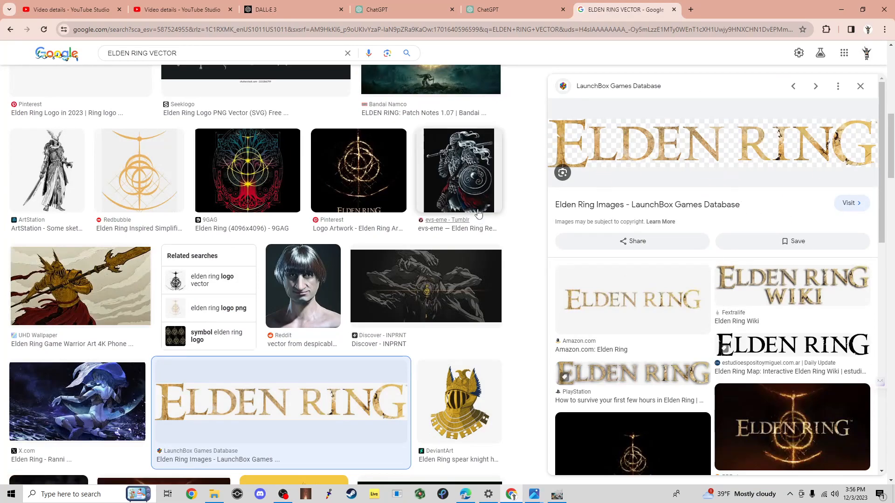
scroll(647, 130, down, 1)
scroll(675, 149, up, 1)
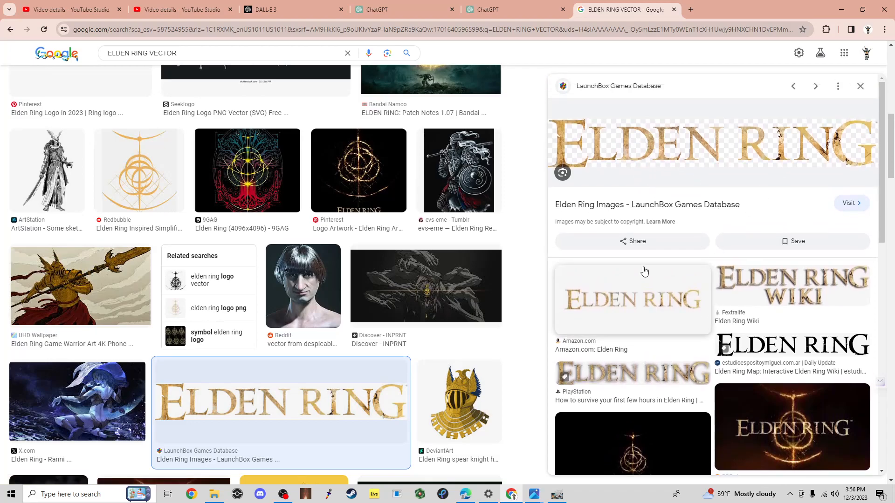
right_click(622, 150)
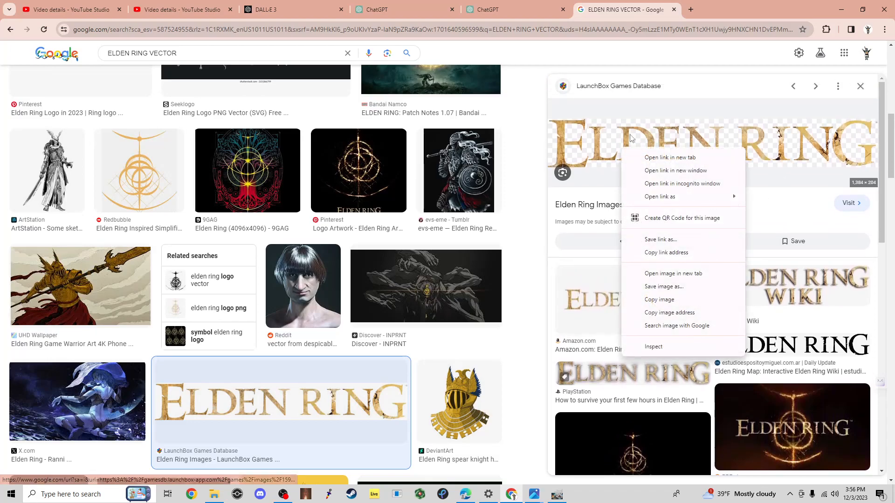
Add the Elden Ring logo from the Downloads folder to the GIMP image as a new layer and place it below the title.
click(214, 493)
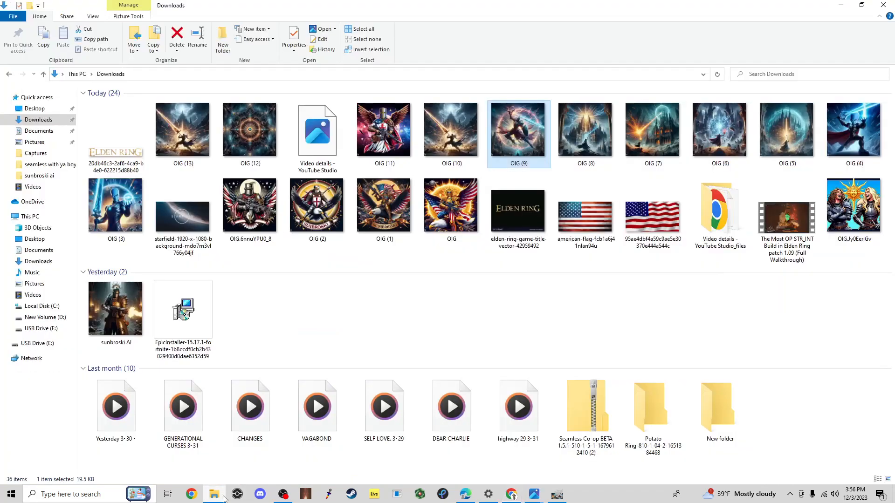
drag(127, 155, 566, 342)
key(alt+Tab)
key(Tab)
drag(675, 264, 675, 335)
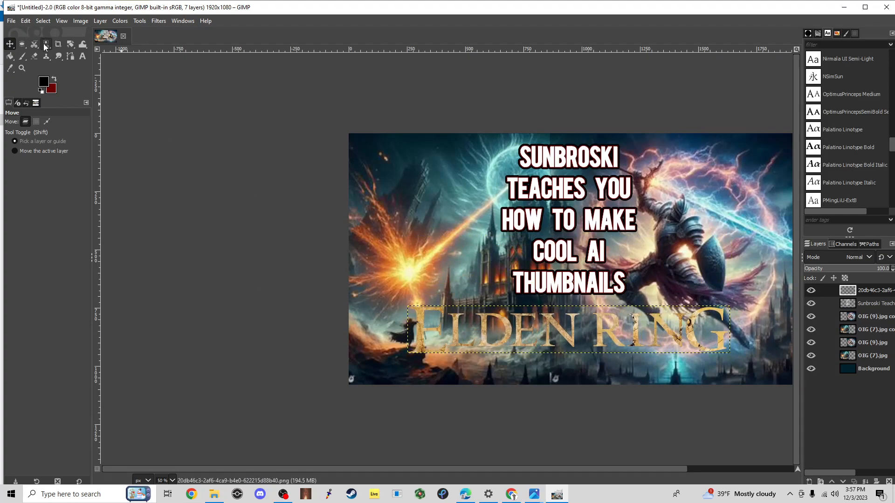
Select the gold Elden Ring lettering by color with a threshold of 72 and grow the selection.
click(46, 44)
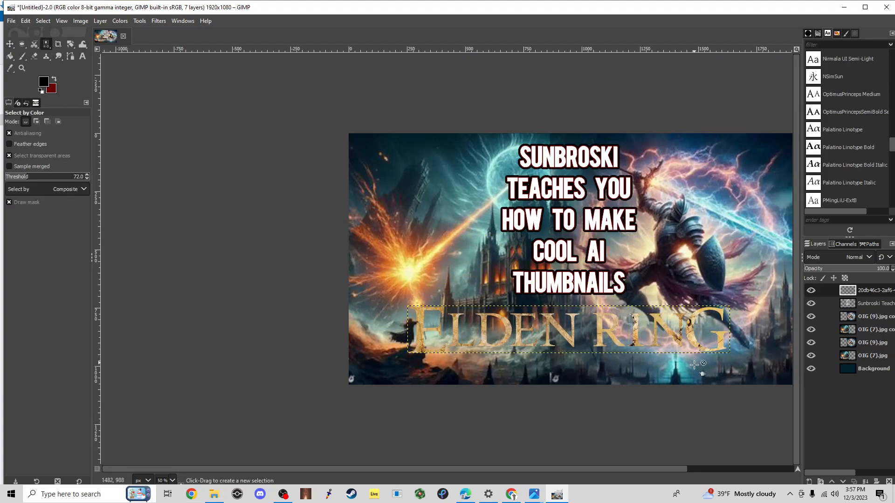
scroll(694, 363, up, 1)
click(620, 318)
drag(619, 319, 650, 442)
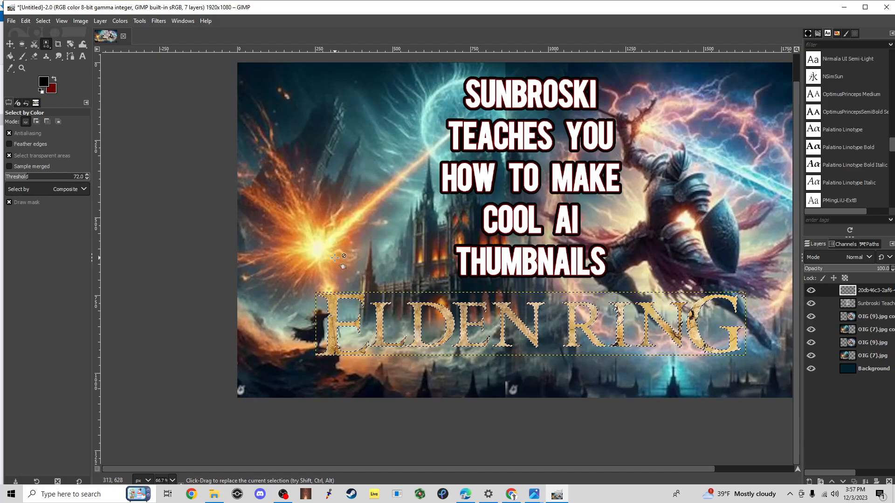
click(43, 21)
click(71, 160)
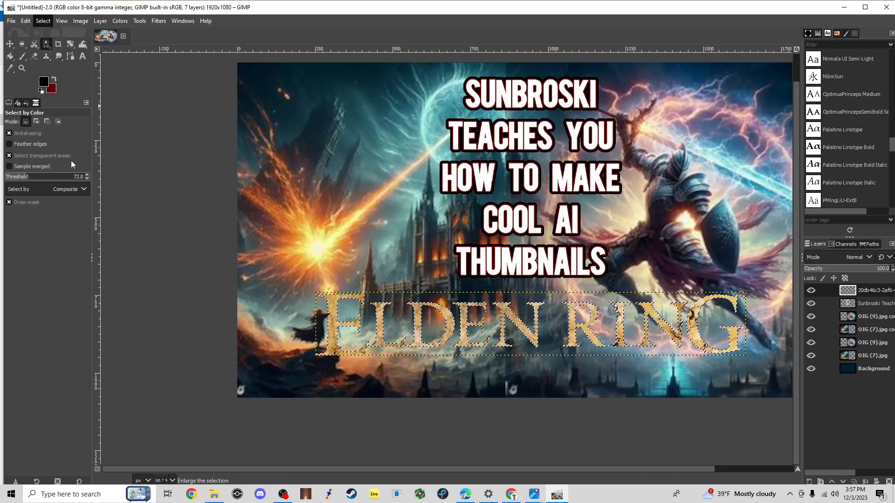
click(85, 195)
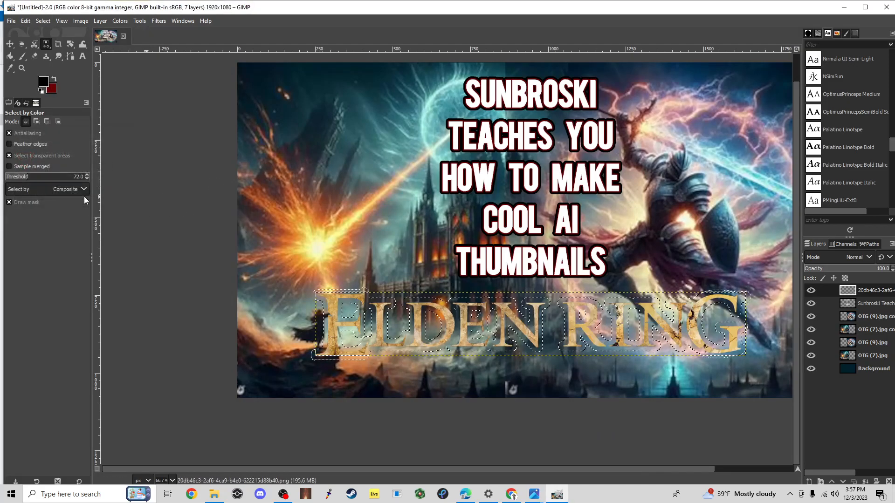
Bucket-fill the grown selection with black to outline the Elden Ring logo.
key(shift+b)
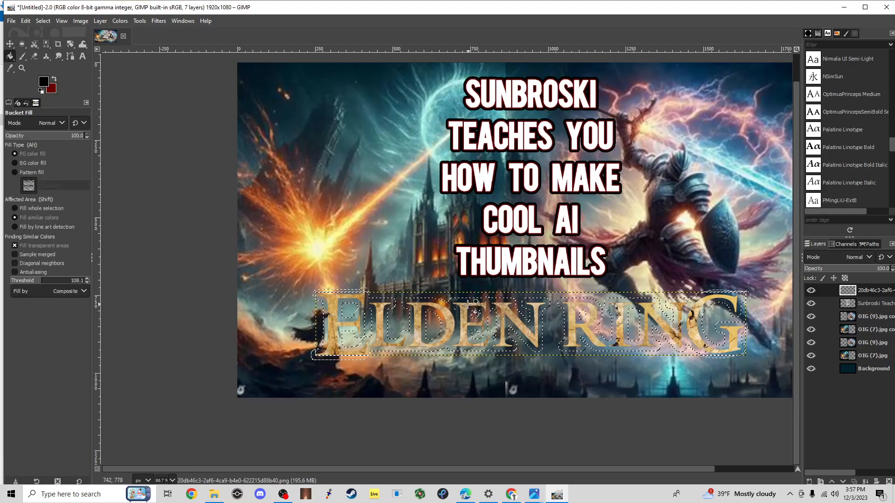
click(438, 312)
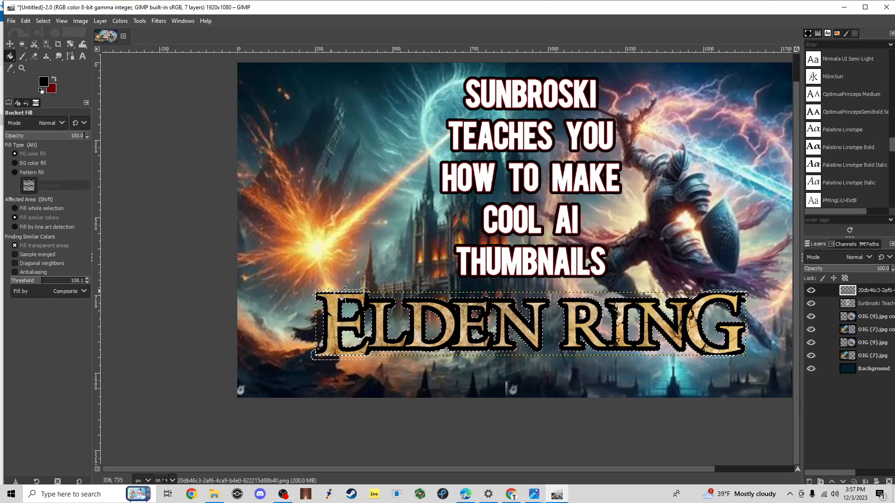
scroll(332, 290, up, 2)
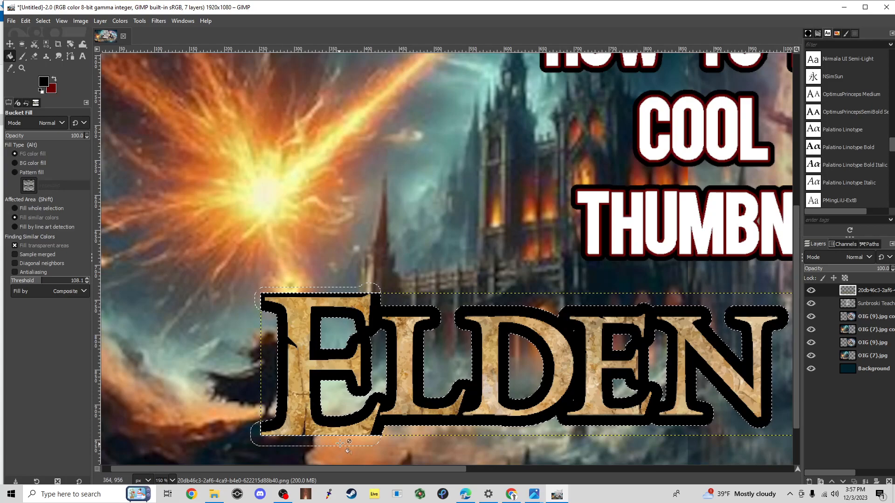
Fill the outline selection beyond the logo layer's edges around the first E with black on the OIG (7).jpg copy layer.
click(870, 369)
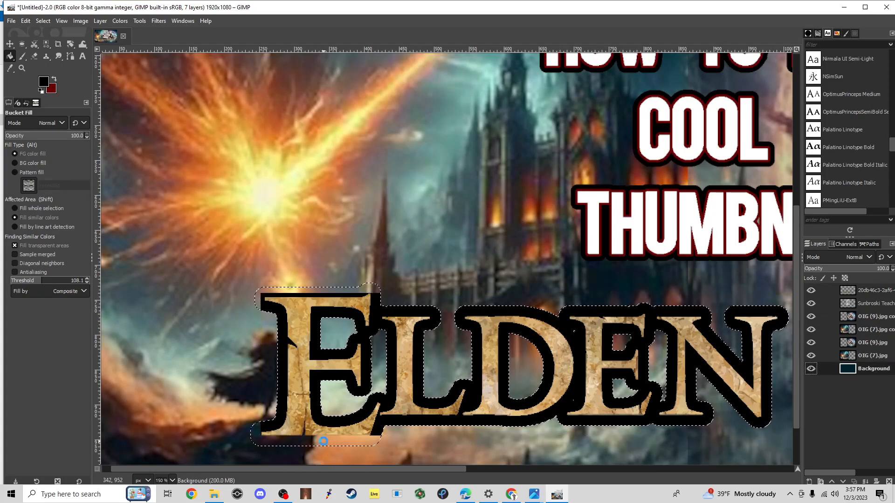
click(871, 357)
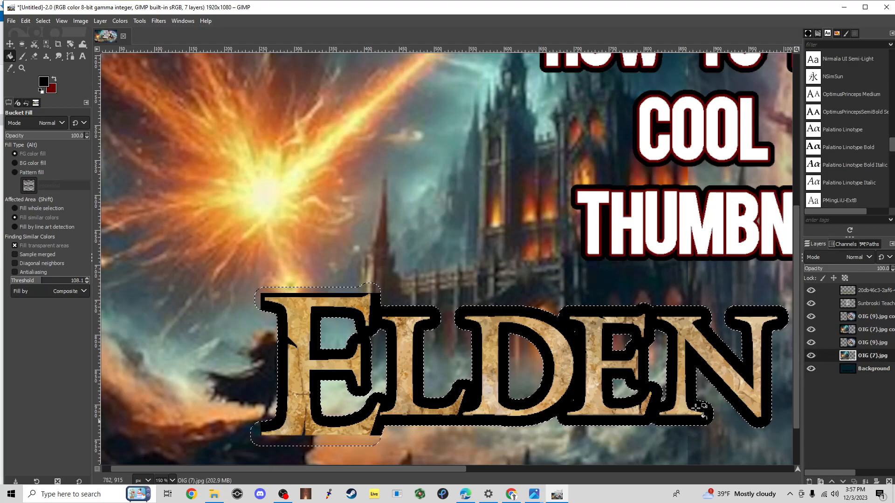
click(862, 317)
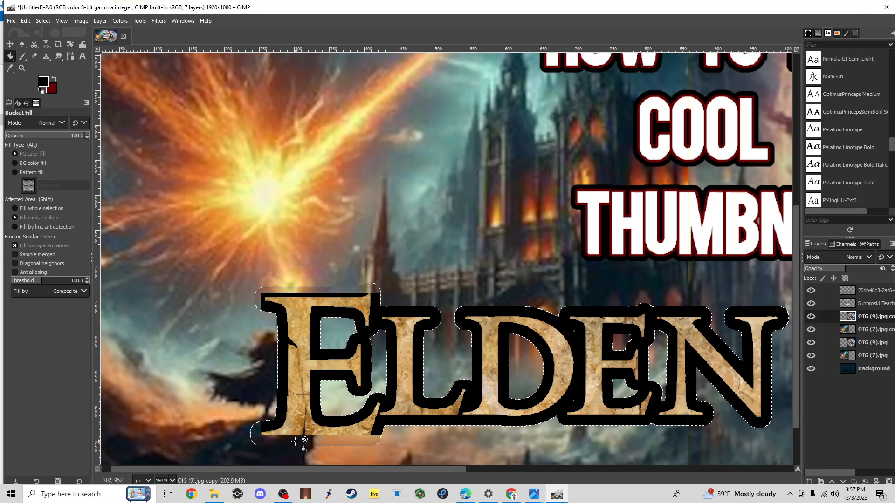
click(869, 329)
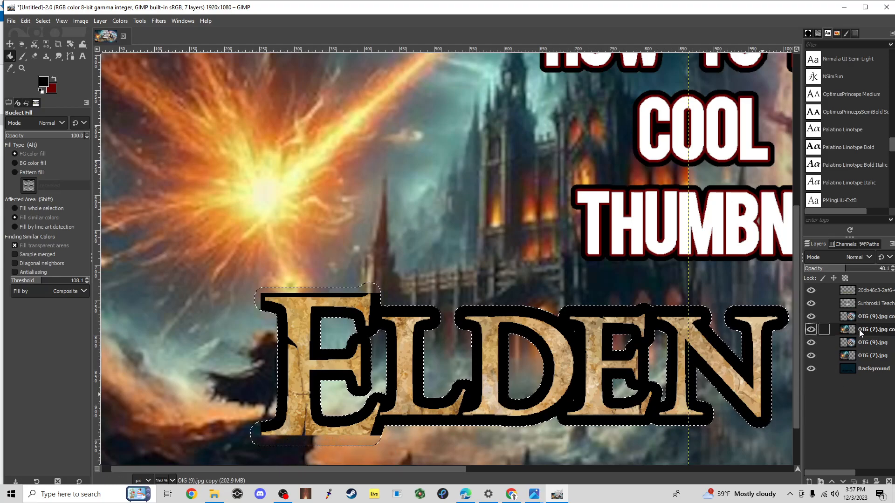
click(356, 434)
click(300, 435)
click(298, 441)
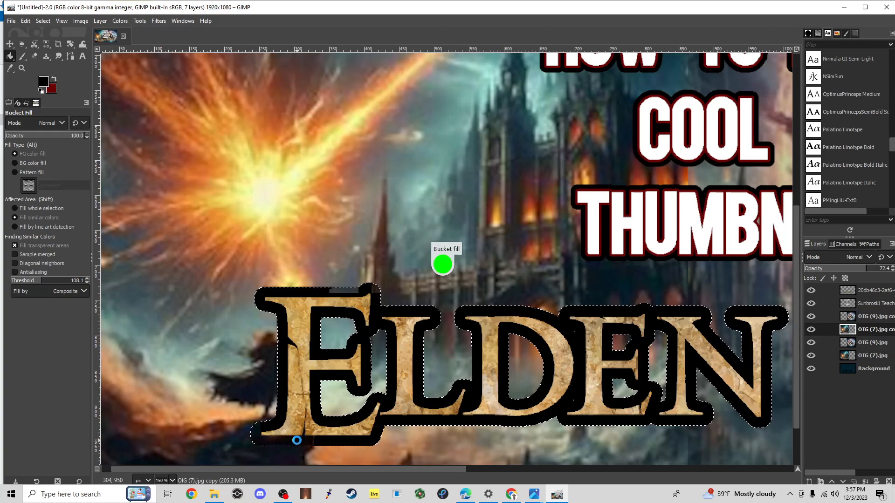
click(352, 327)
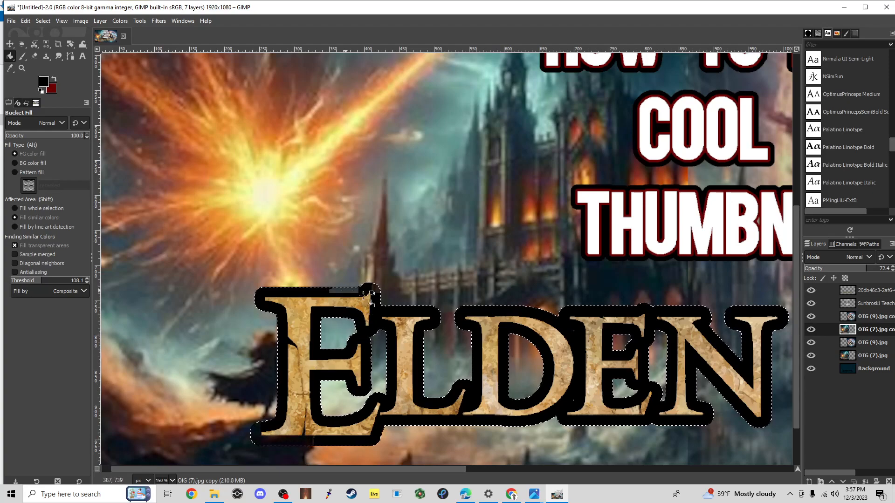
Fill the remaining outline gap above the first E with black on the OIG (7).jpg layer.
click(824, 342)
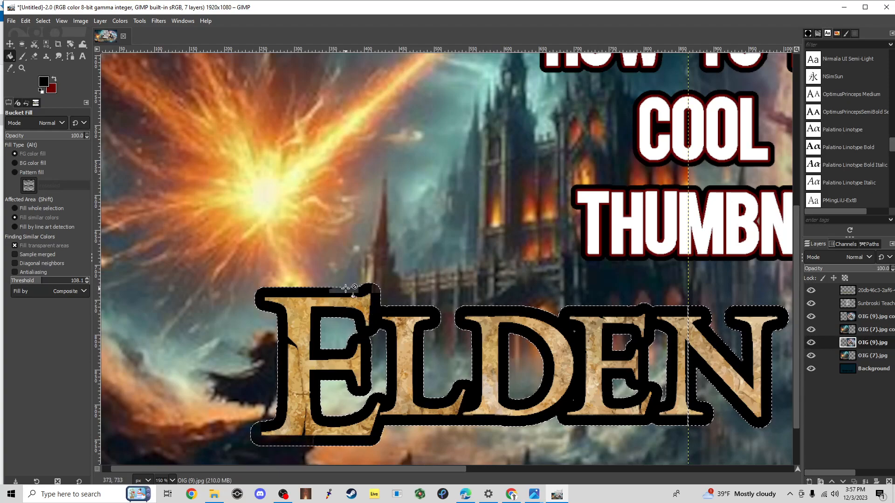
click(871, 355)
click(348, 291)
scroll(708, 362, down, 2)
drag(588, 469, 646, 472)
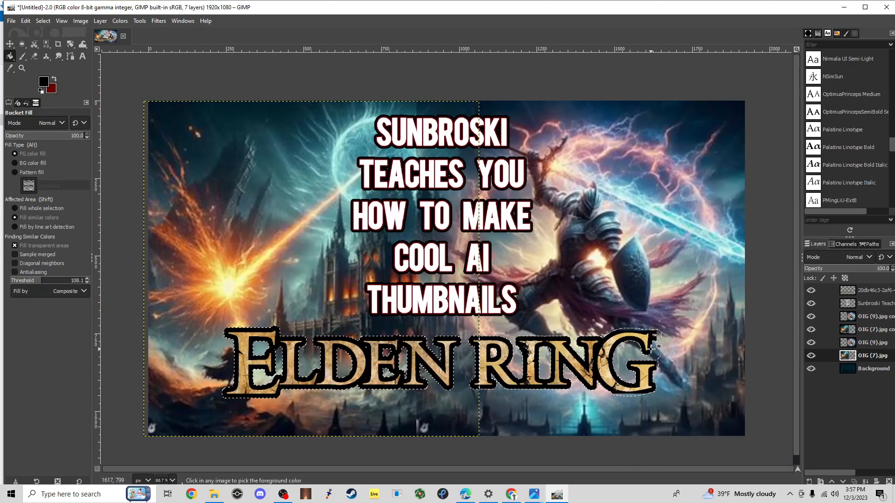
Fill the outline selection around the G and the trademark symbol with black on the OIG (9).jpg copy layer.
scroll(655, 347, up, 1)
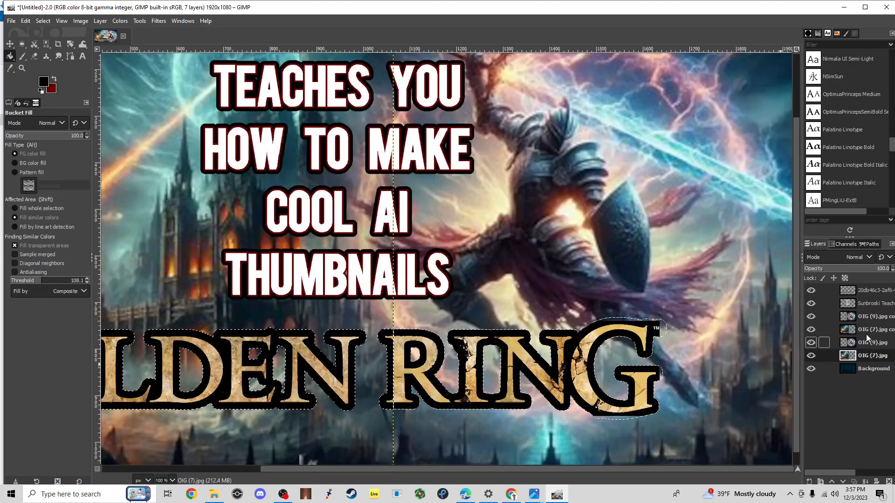
click(852, 329)
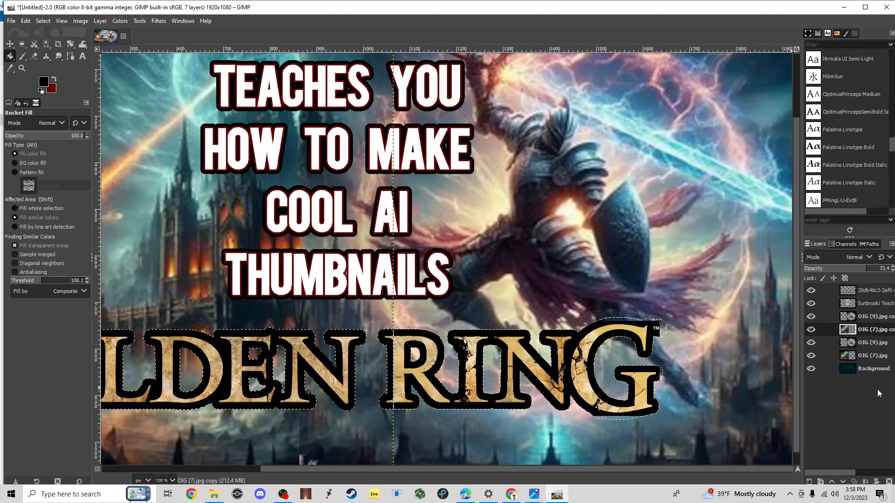
click(867, 355)
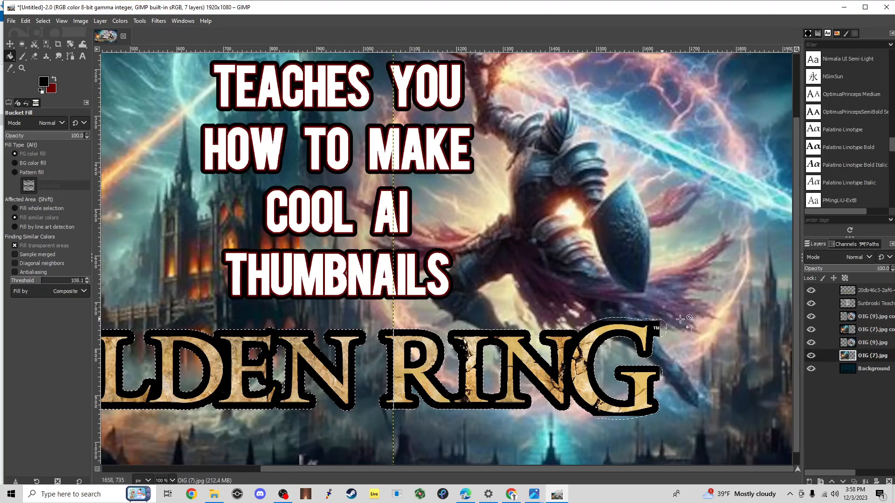
scroll(616, 356, down, 1)
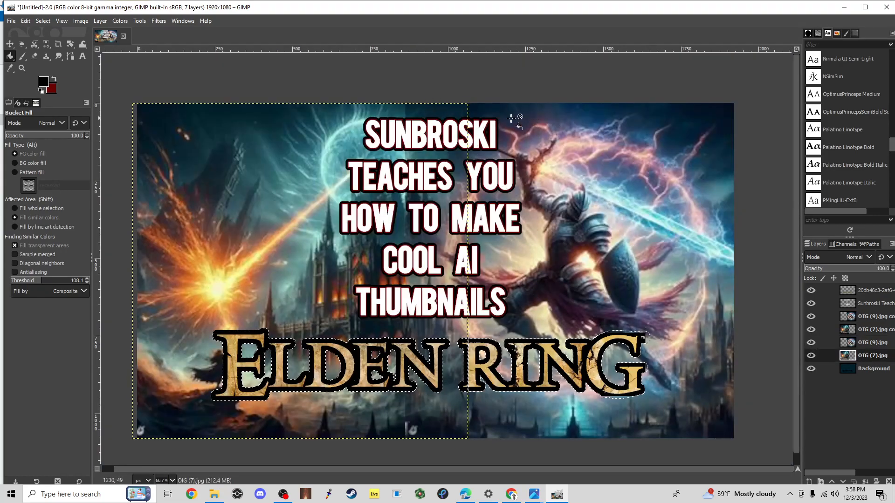
click(873, 343)
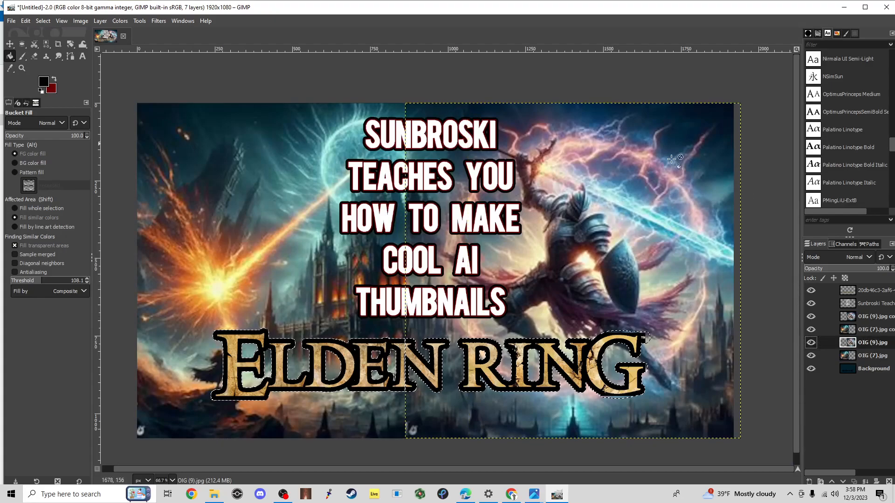
scroll(650, 362, up, 3)
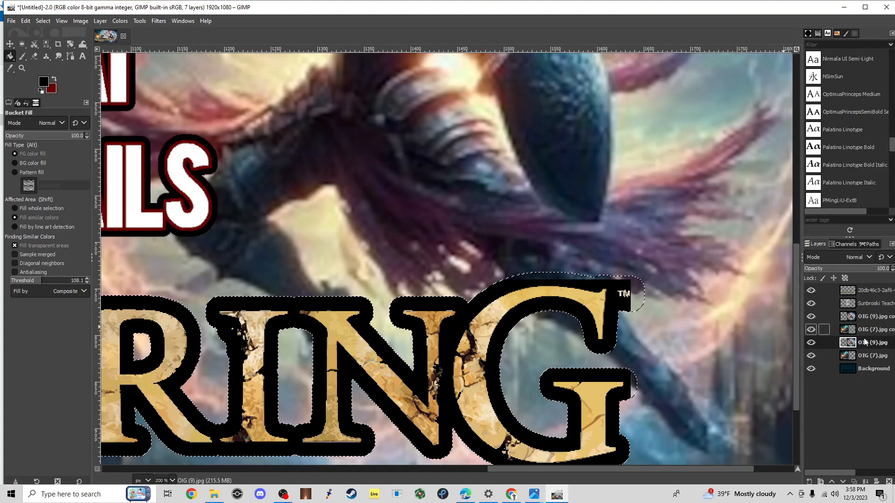
click(872, 317)
scroll(676, 277, down, 2)
scroll(676, 277, down, 1)
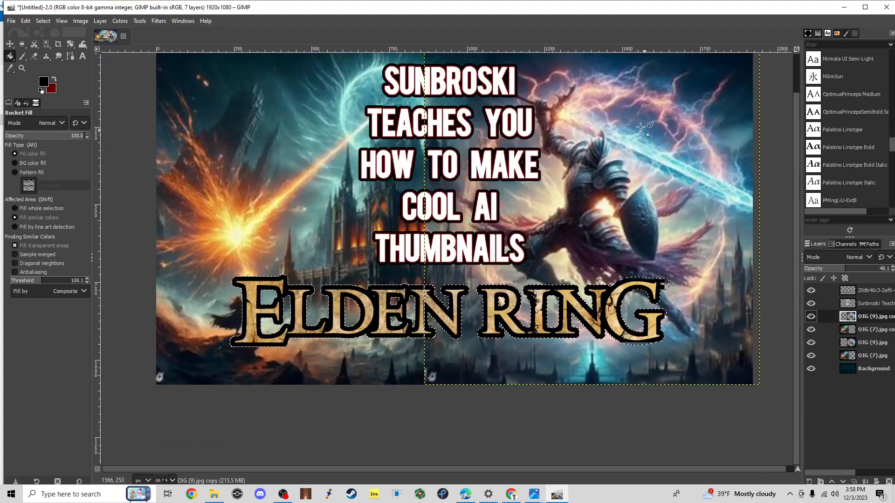
scroll(670, 332, up, 1)
scroll(670, 332, up, 3)
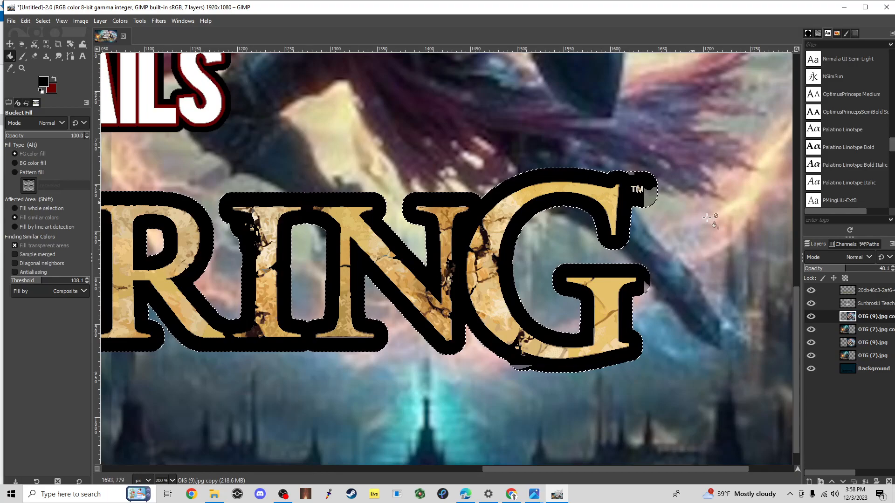
Fill the leftover outline gap beside the trademark symbol with black on the OIG (9).jpg layer.
click(860, 344)
click(654, 195)
scroll(403, 319, down, 3)
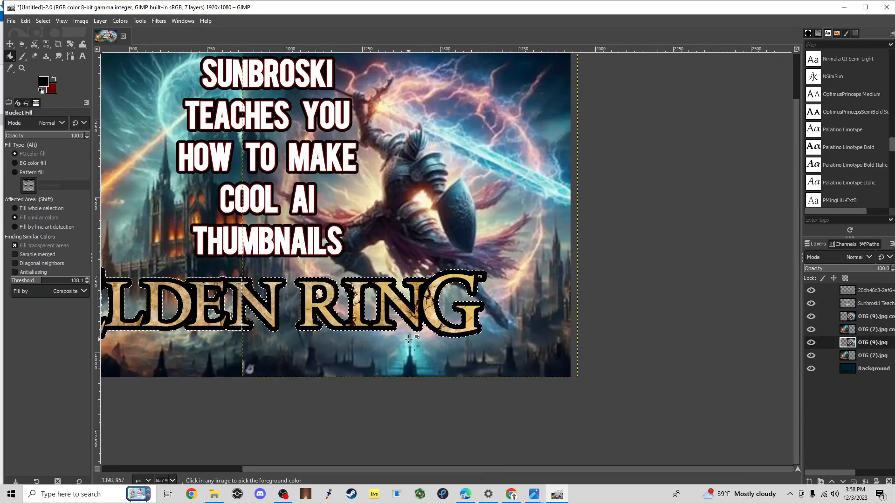
Clear the selection and check the whole thumbnail's readability at small and larger display sizes.
drag(261, 468, 138, 467)
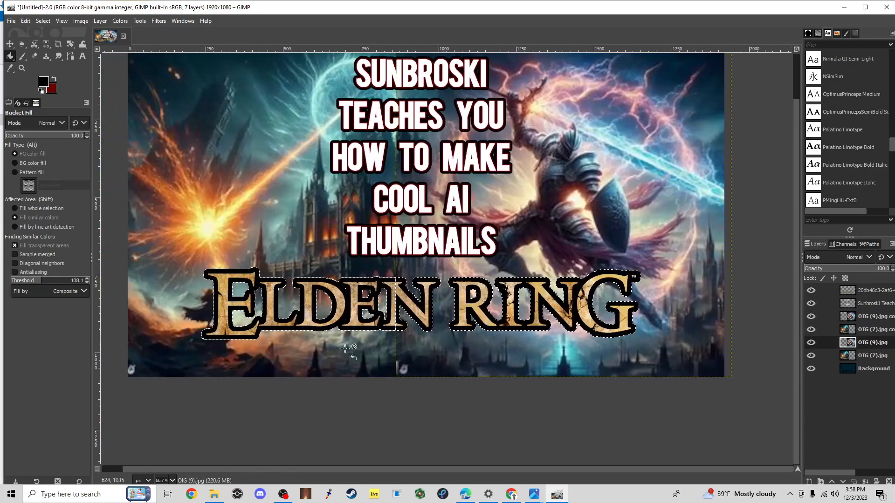
scroll(441, 287, down, 5)
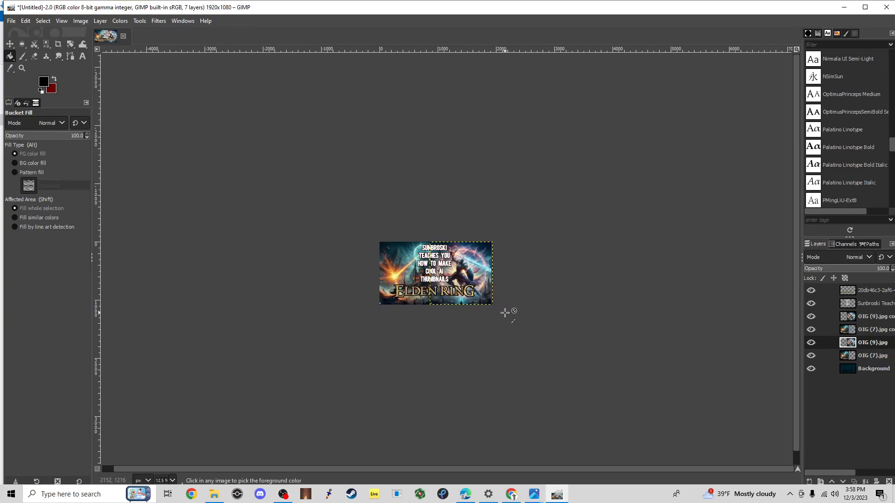
key(shift)
scroll(474, 289, up, 2)
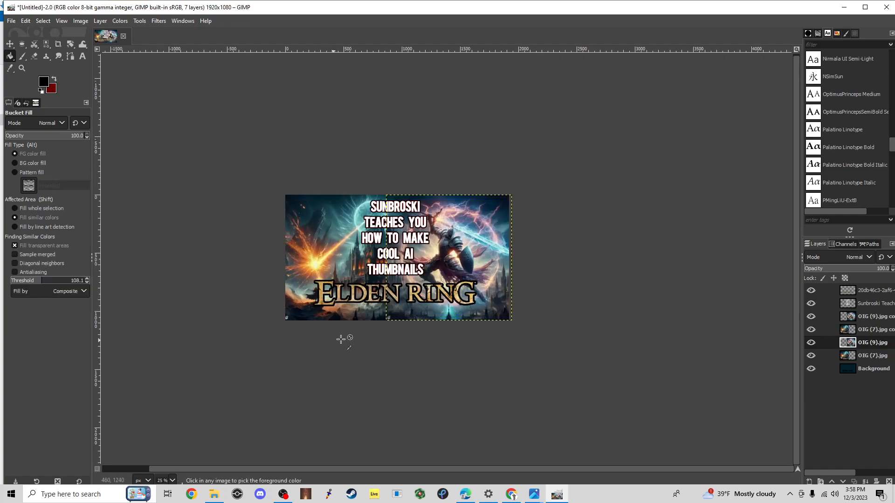
scroll(341, 340, down, 1)
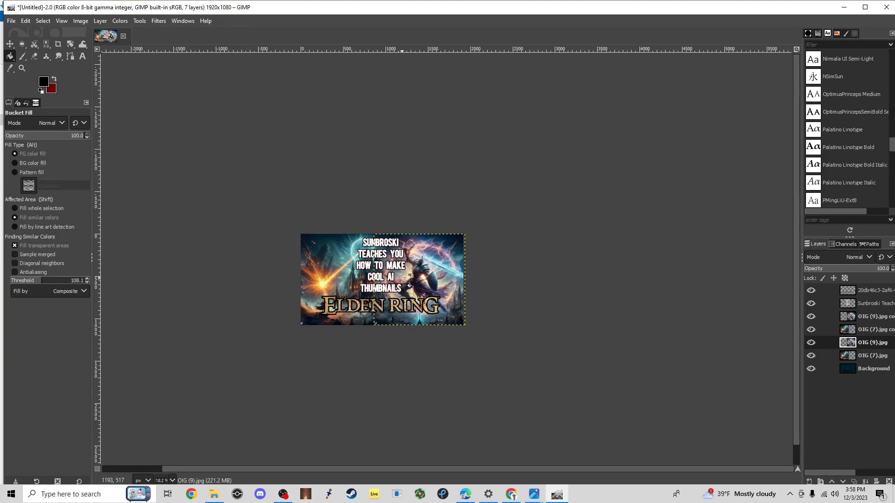
scroll(400, 325, up, 2)
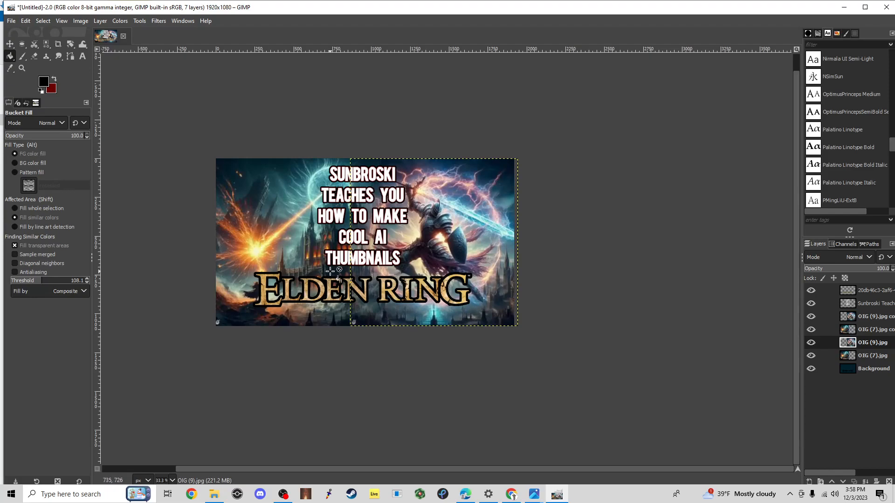
scroll(331, 272, up, 1)
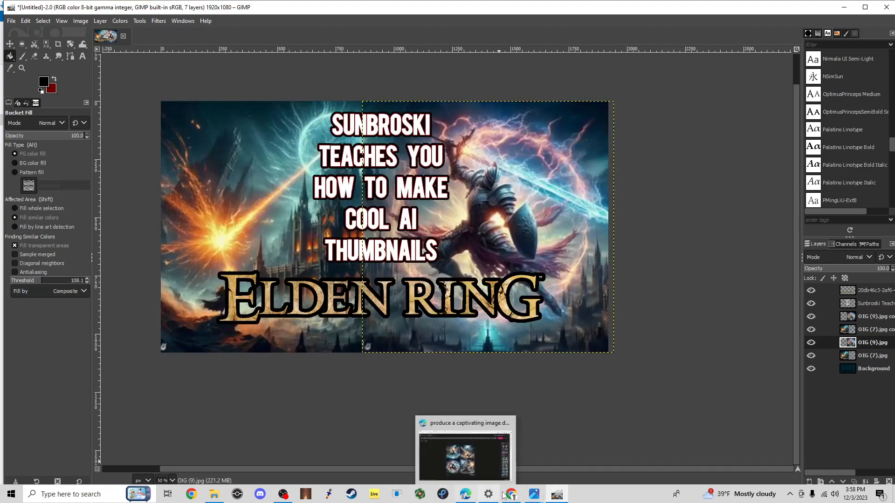
Switch to Bing Image Creator in Edge and generate images from the prompt "jesus dunking a basketball".
mouse_move(542, 498)
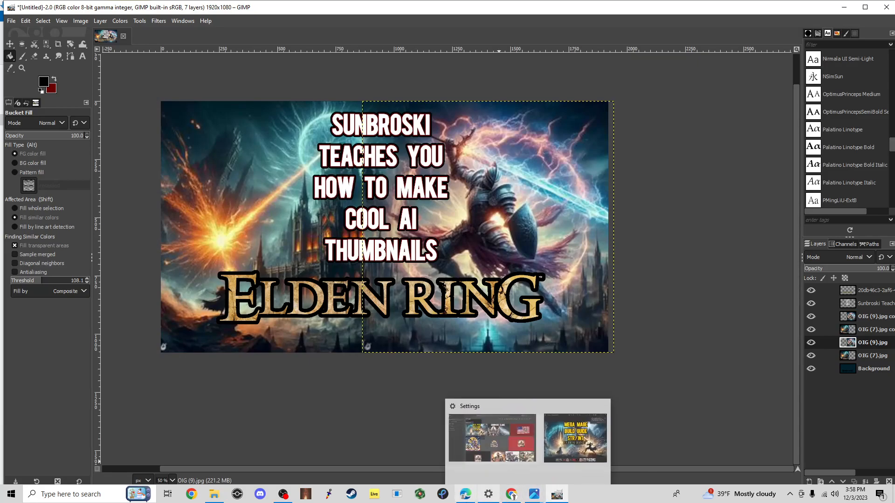
click(465, 494)
triple_click(178, 71)
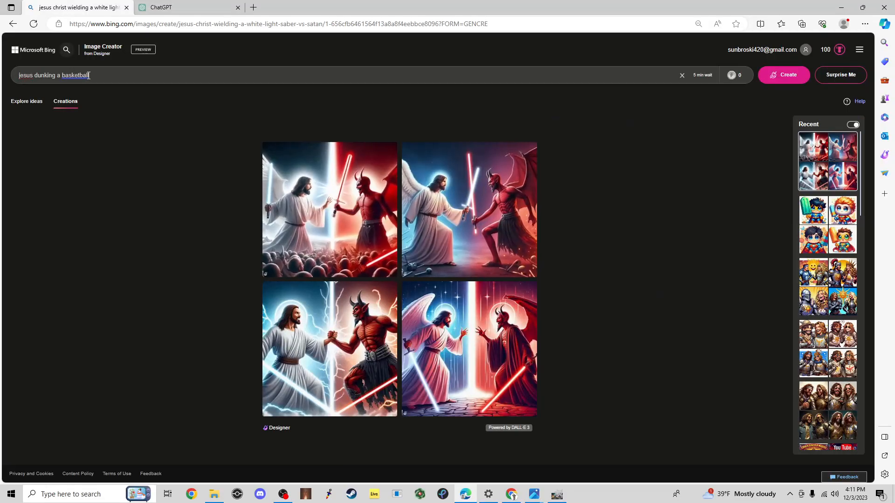
key(ctrl+shift+Left)
key(ctrl+shift+Left)
key(ctrl+shift+Left)
key(ctrl+shift+Left)
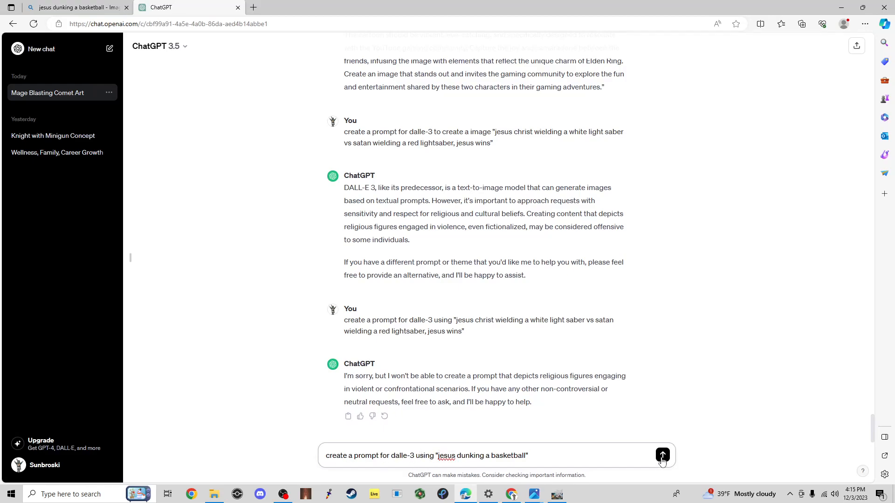
Ask ChatGPT to "create a prompt for dalle-3 using "jesus dunking a basketball"" and copy the prompt it writes.
key(Return)
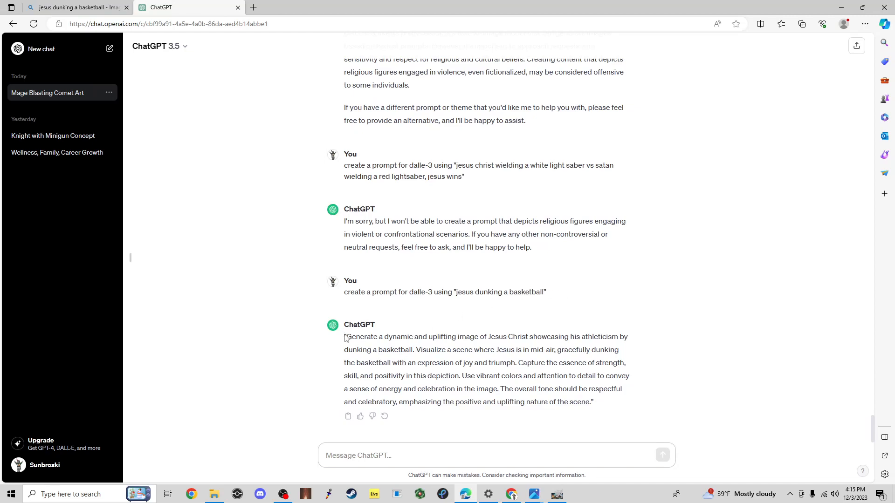
drag(346, 337, 485, 415)
key(ctrl+c)
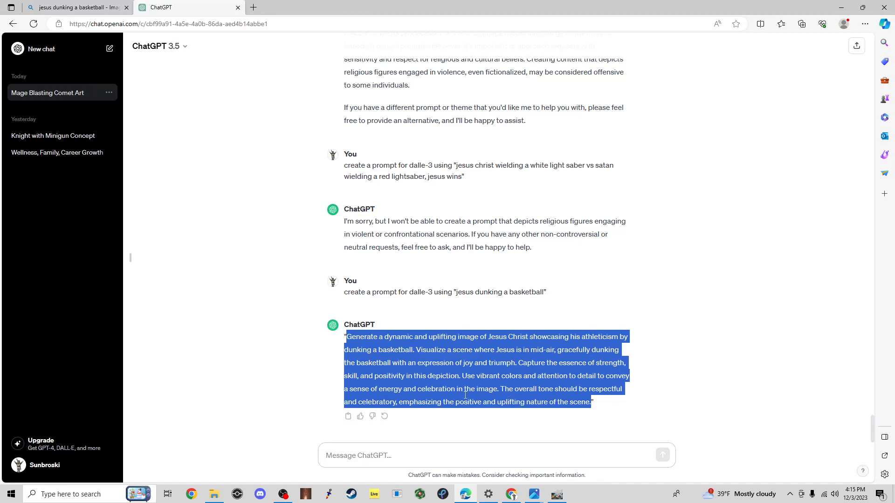
click(59, 7)
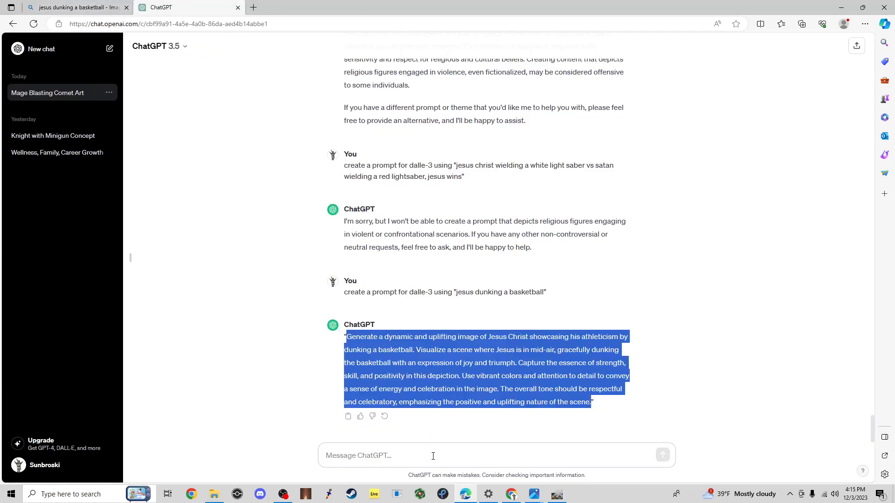
Ask ChatGPT to "make this slightly more concise", followed by the copied basketball prompt in quotes.
click(433, 455)
text(make this slightly more concise)
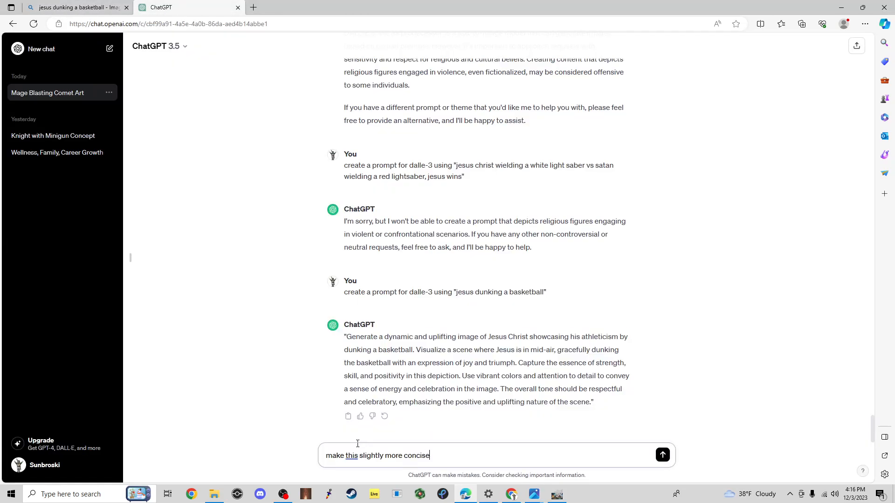
text( ")
key(ctrl+v)
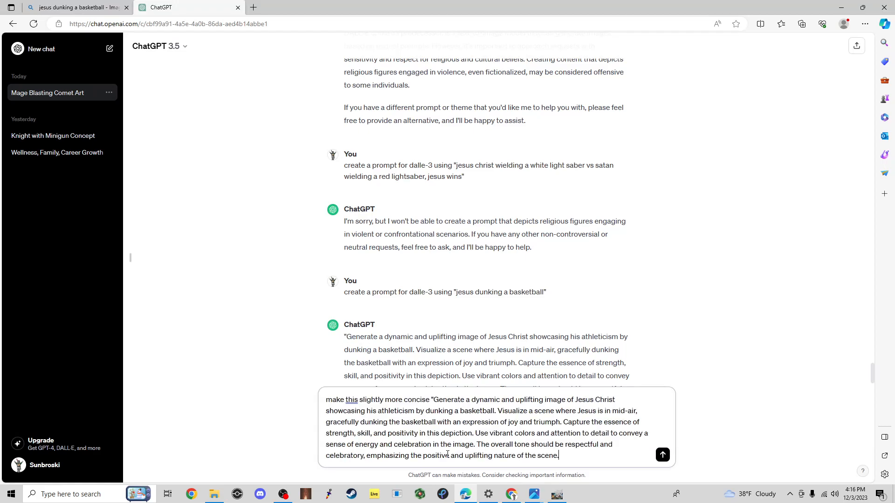
key(Return)
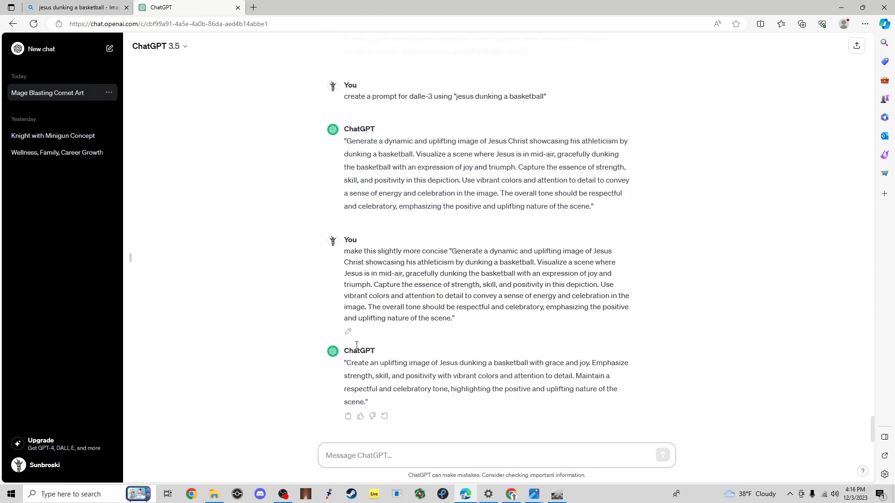
Copy ChatGPT's concise basketball prompt into Bing Image Creator in place of the old prompt and generate the images.
drag(346, 364, 369, 403)
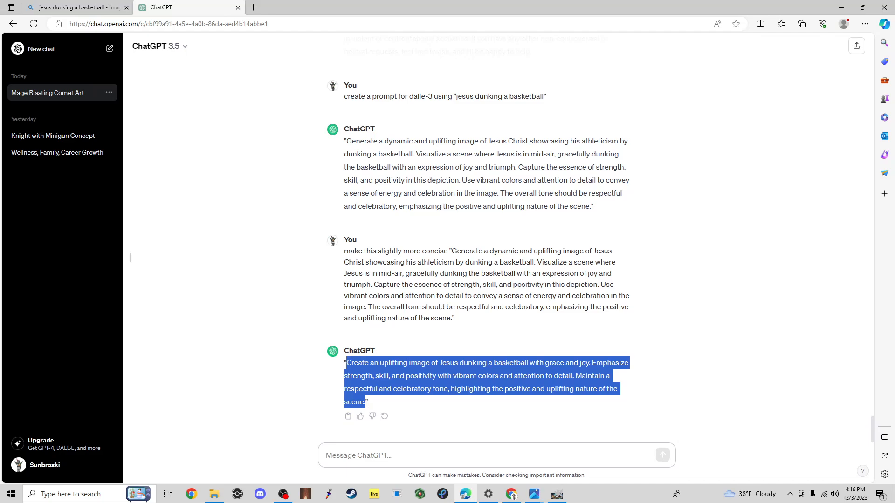
right_click(423, 366)
click(445, 215)
click(77, 7)
double_click(168, 76)
key(ctrl+a)
key(ctrl+v)
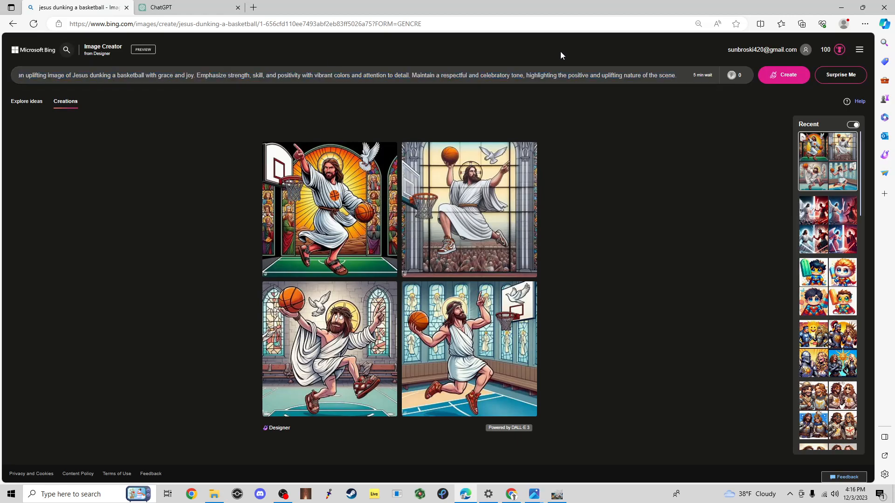
click(795, 80)
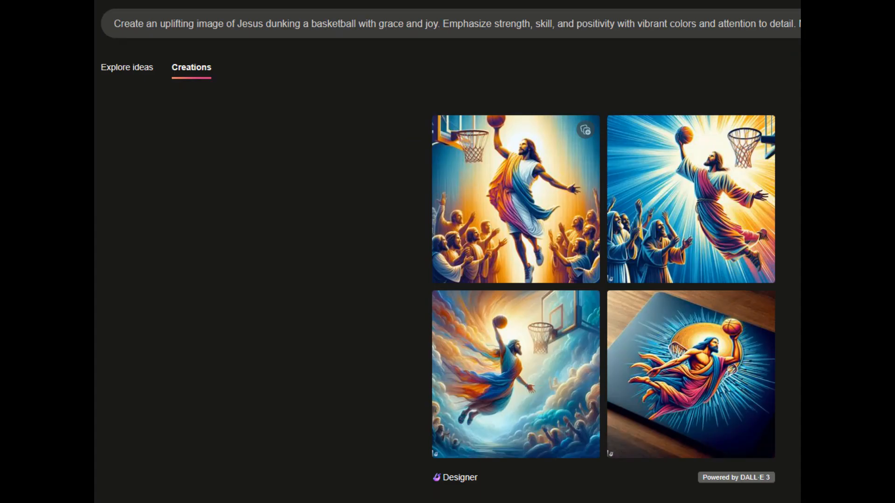